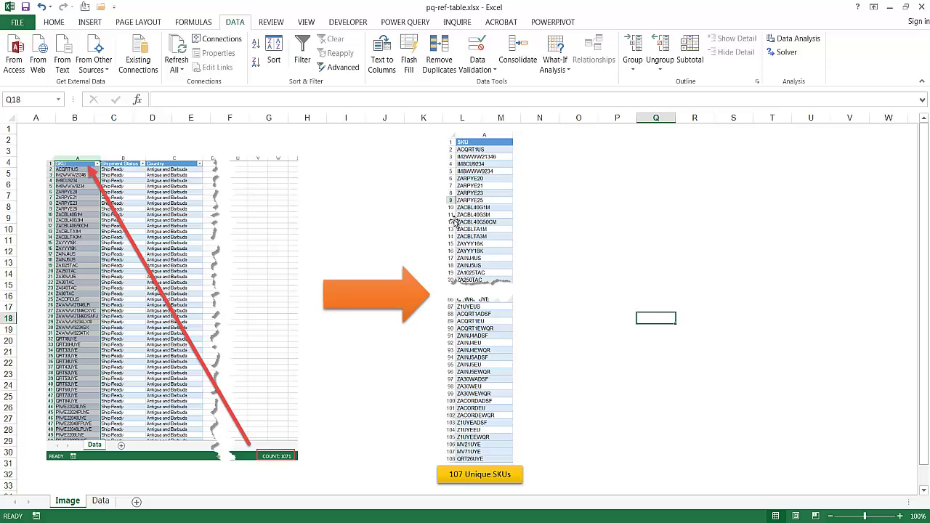
Copy the SKU column on the Data sheet and paste it as values into I1
click(101, 501)
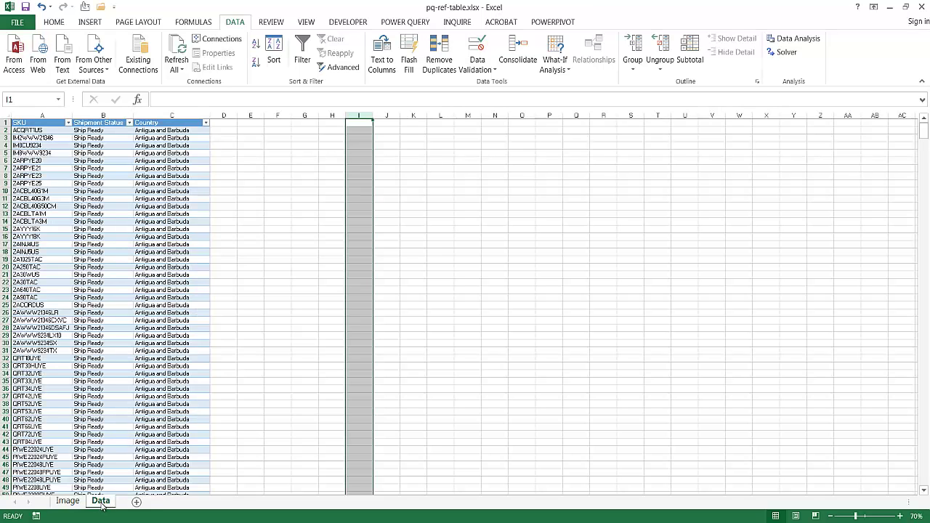
click(40, 124)
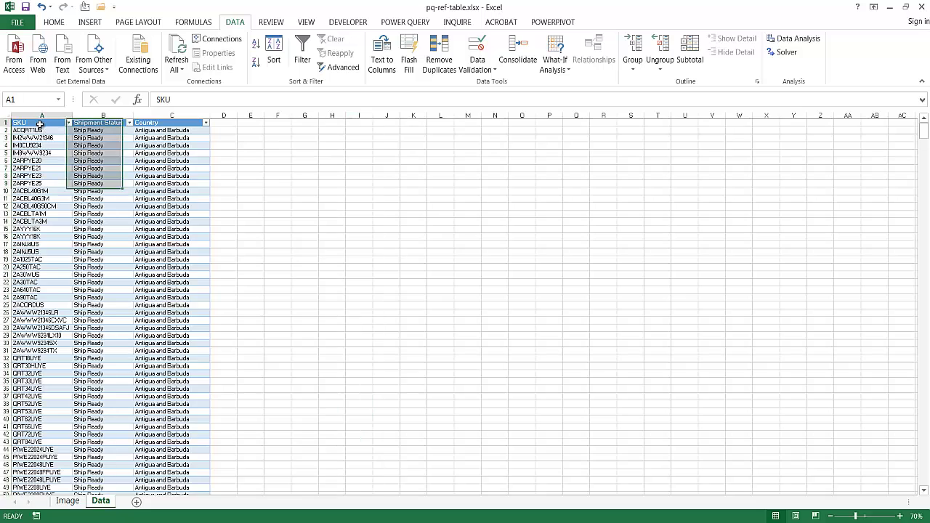
key(ctrl+shift+Down)
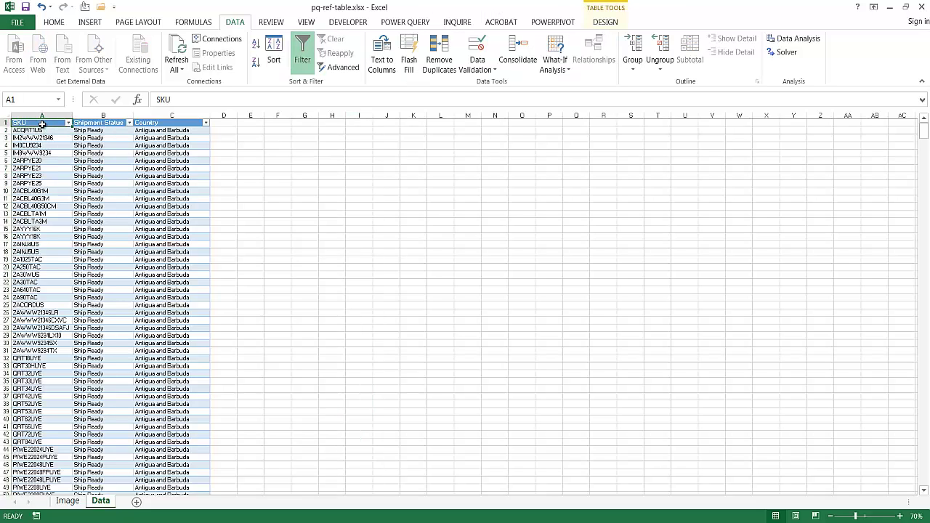
key(ctrl+c)
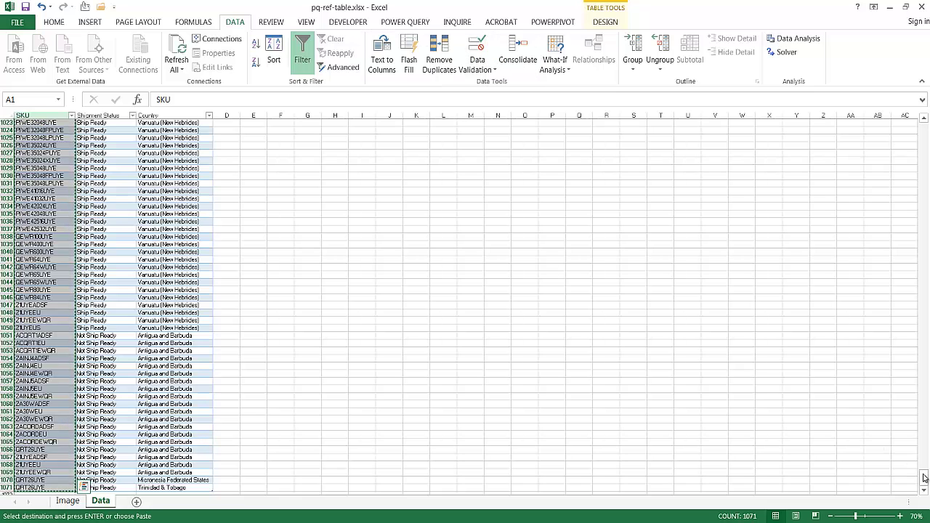
drag(924, 477, 360, 122)
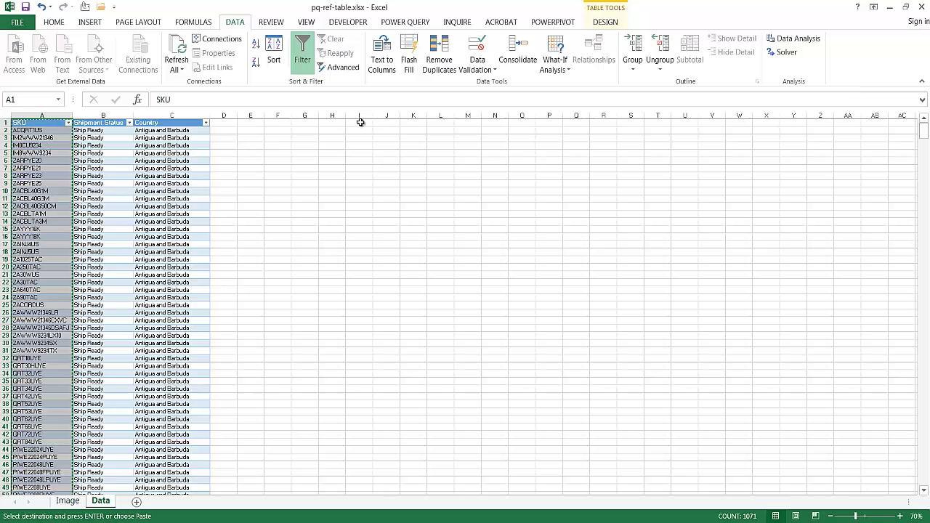
click(364, 122)
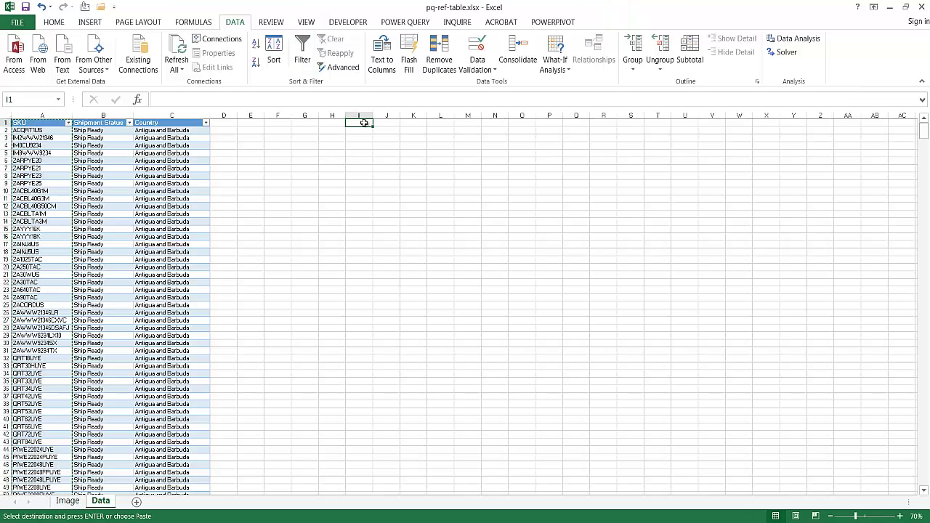
click(55, 22)
click(14, 65)
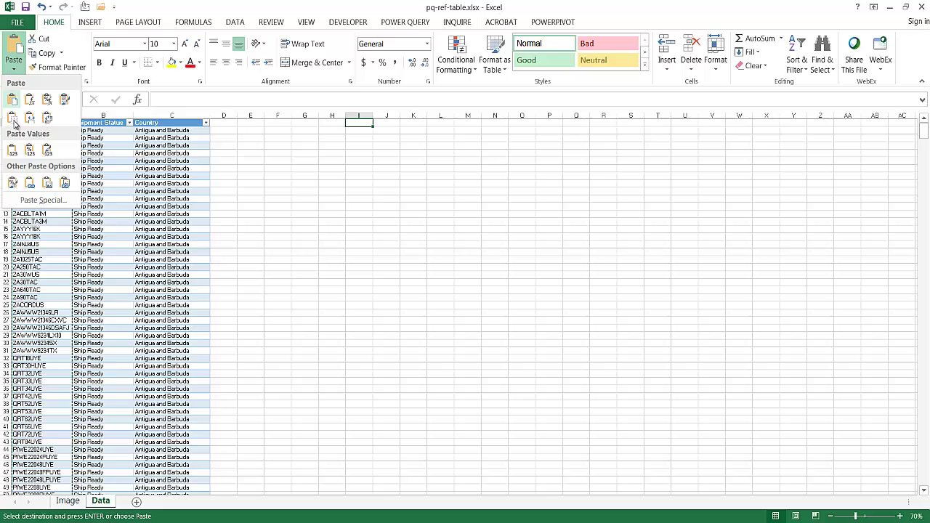
click(13, 152)
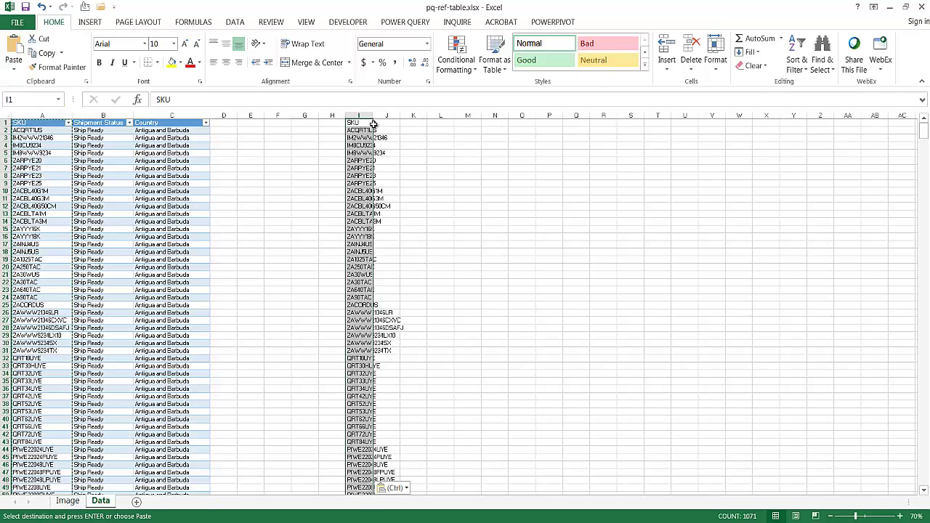
Remove duplicates from column I, with a header row, leaving 107 unique SKUs
click(244, 24)
click(436, 64)
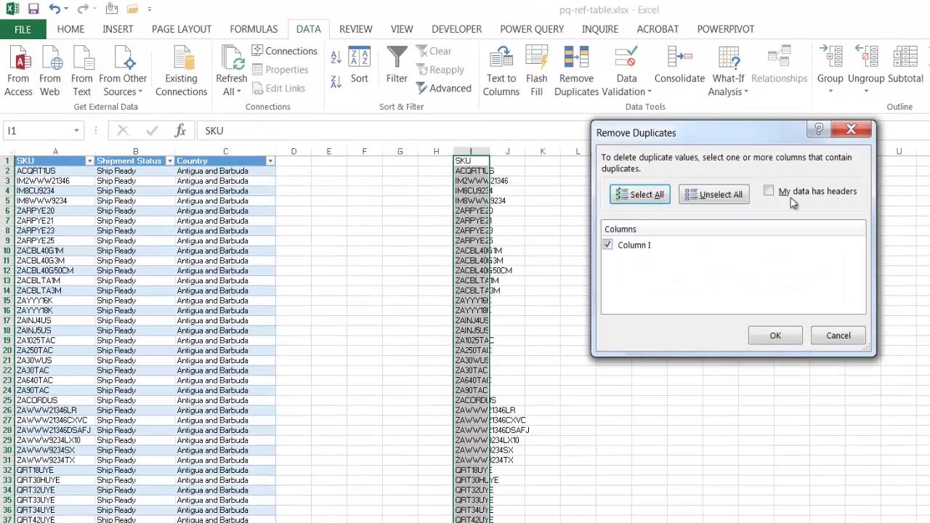
click(791, 195)
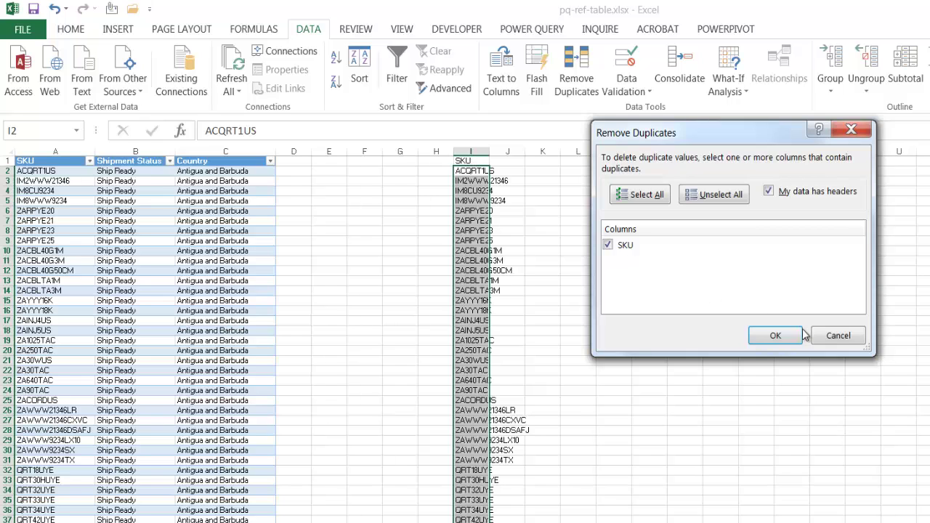
click(775, 335)
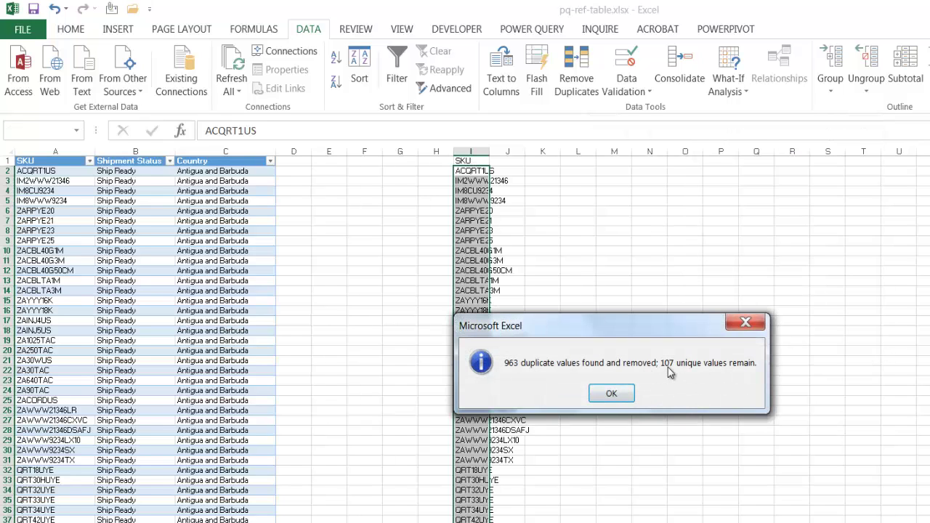
click(622, 392)
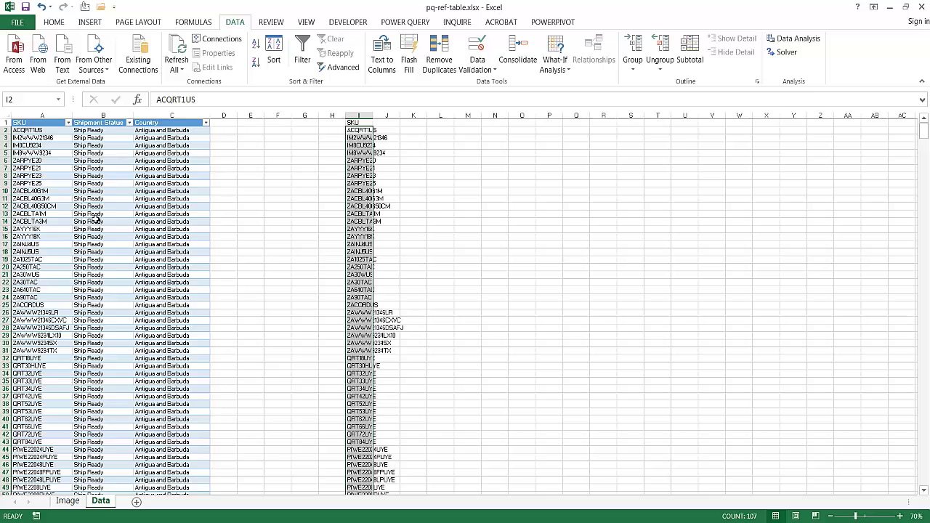
Copy the whole SKU table, headers included, and paste it as values onto new Sheet9
click(92, 159)
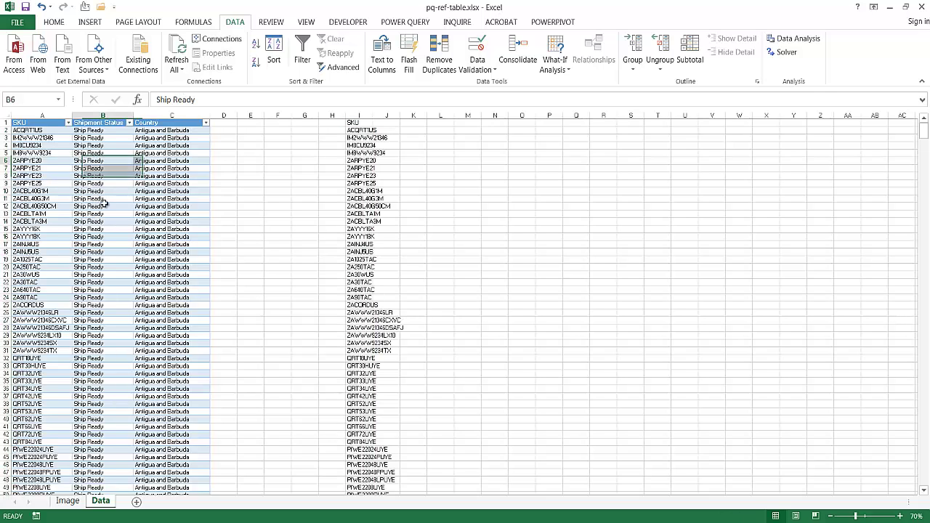
key(ctrl+a)
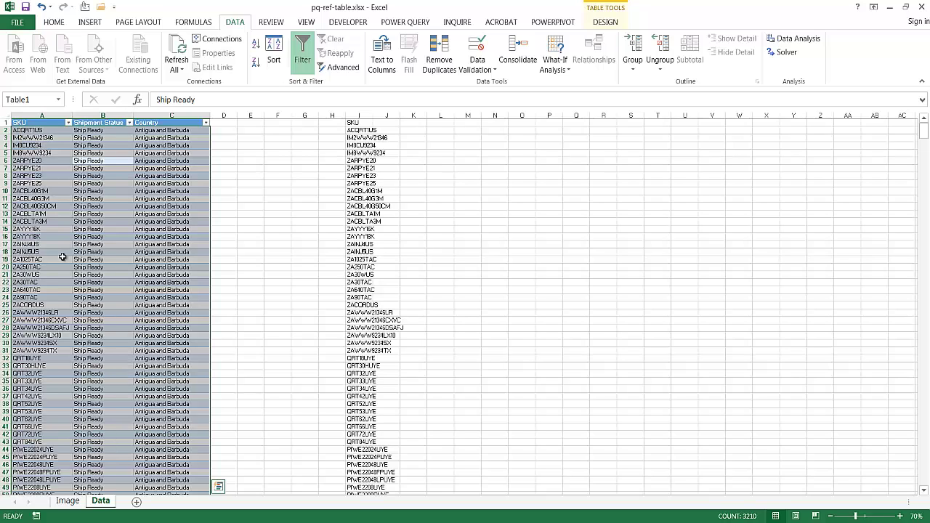
key(ctrl+a)
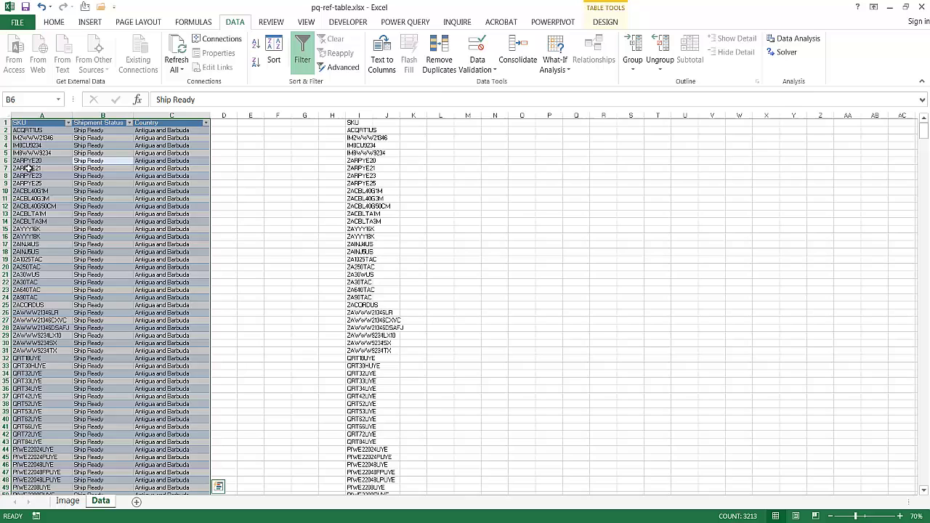
key(ctrl+c)
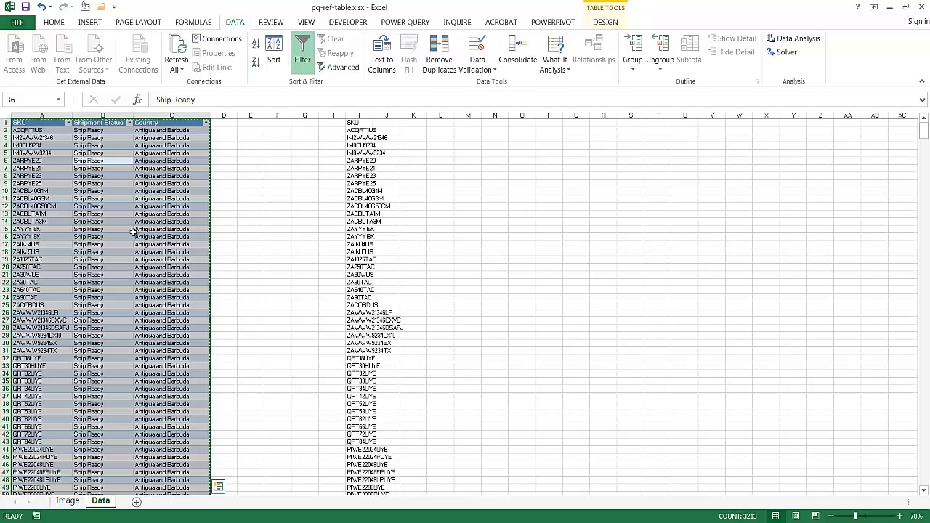
click(136, 502)
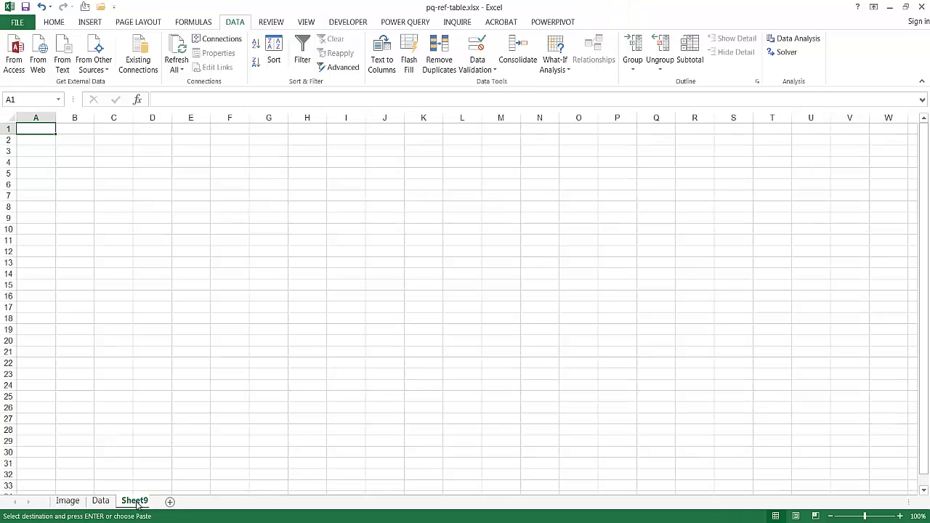
click(55, 23)
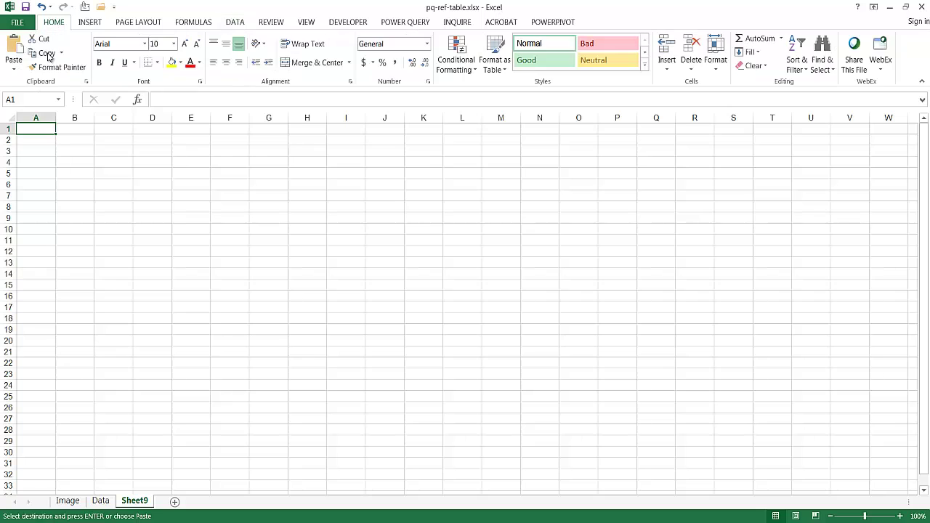
click(14, 69)
click(10, 129)
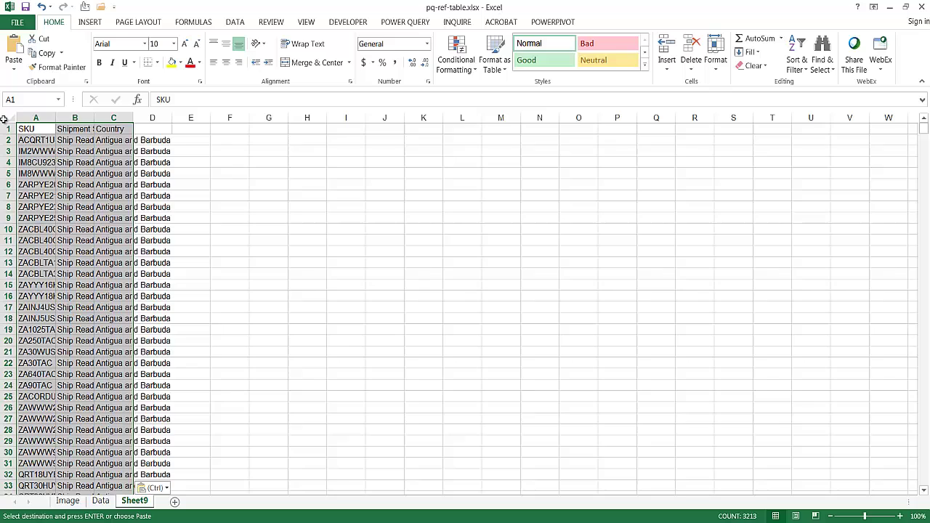
Autofit every column width on Sheet9 to its contents
click(8, 118)
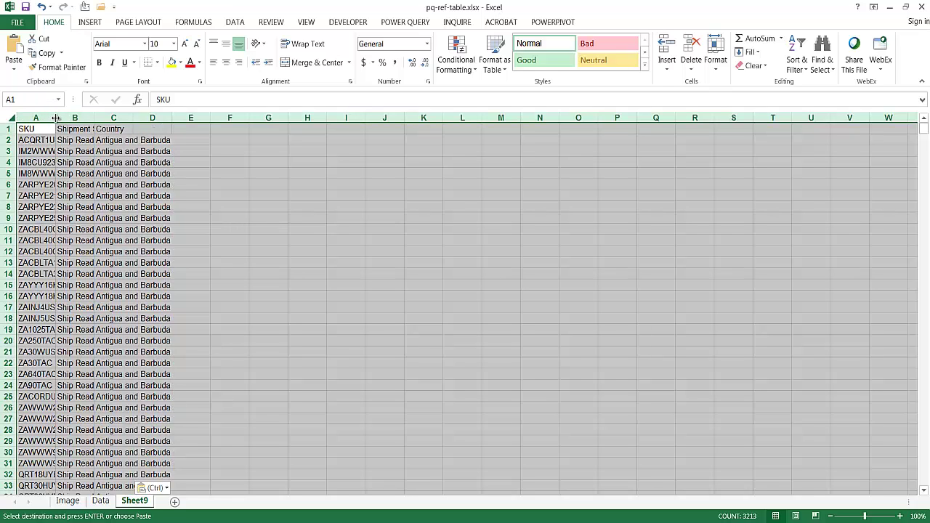
double_click(55, 118)
click(120, 207)
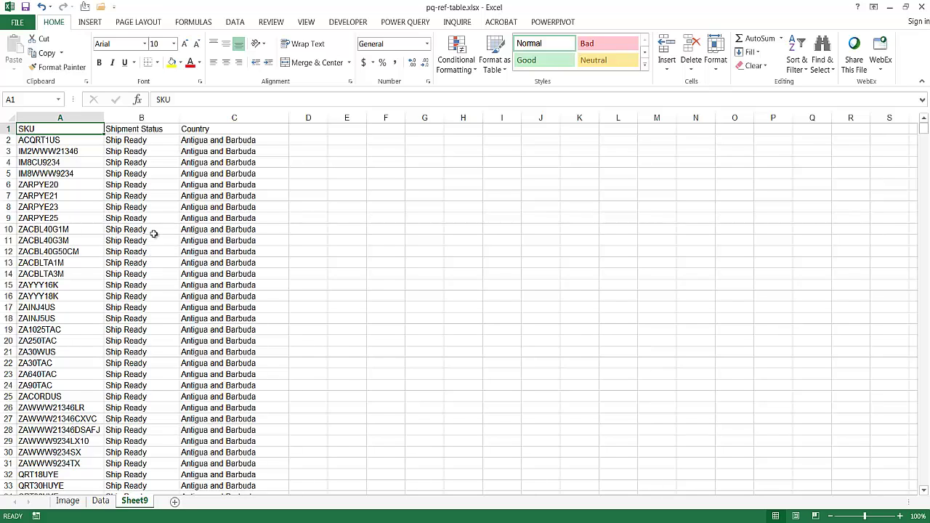
click(155, 229)
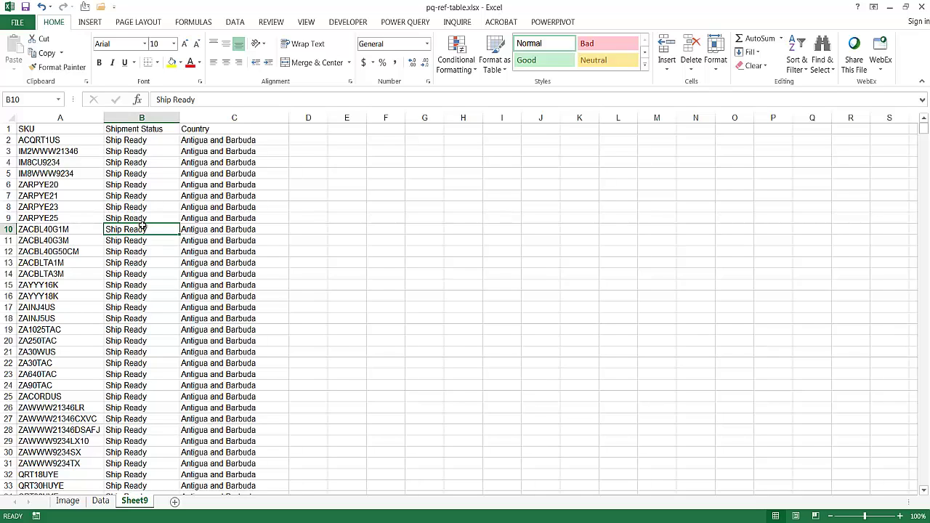
Turn Sheet9's A1:C1071 range into table Table14 with headers
click(93, 23)
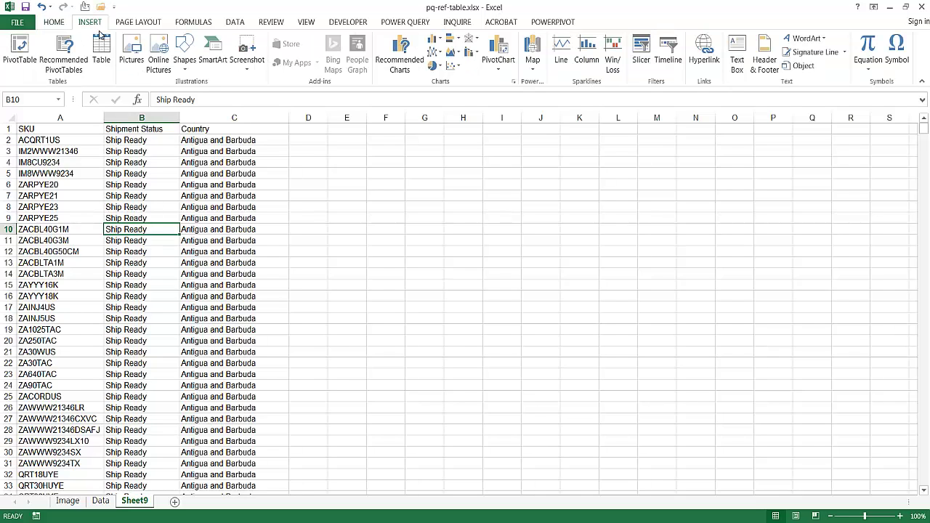
click(109, 46)
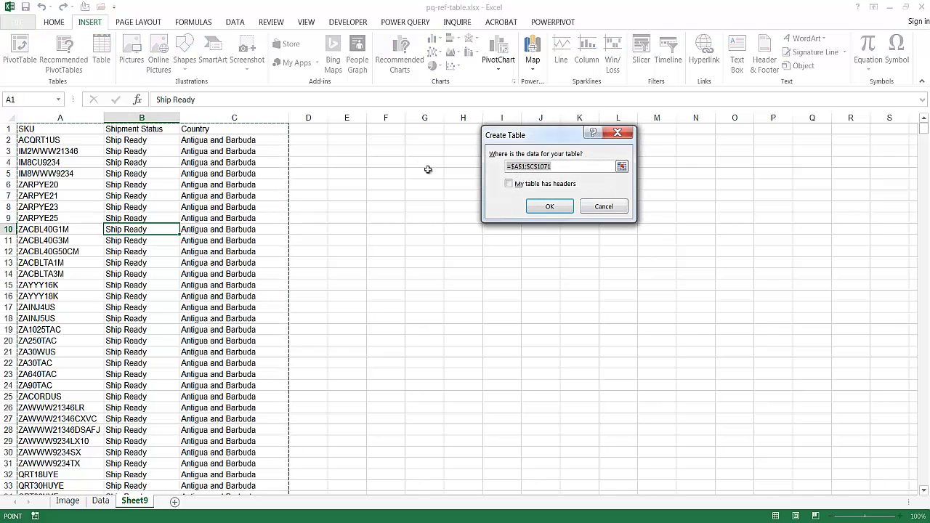
click(510, 184)
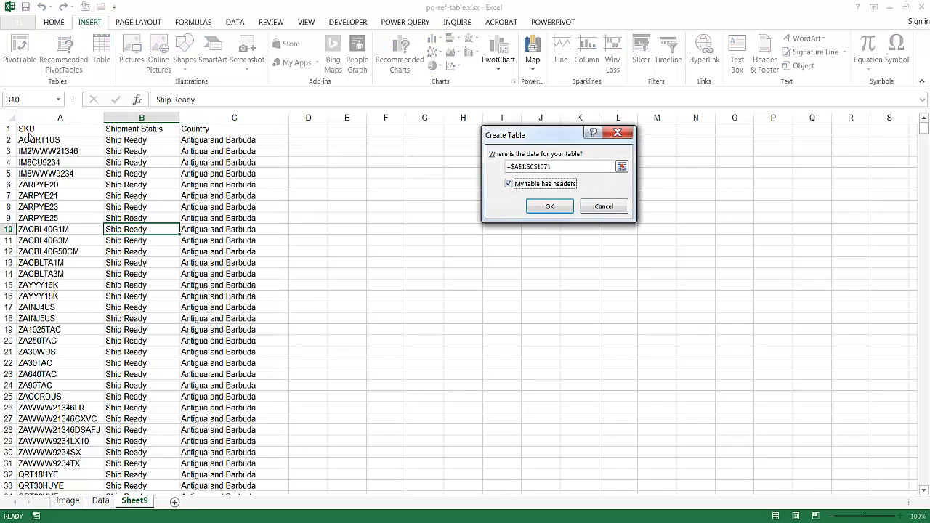
click(551, 208)
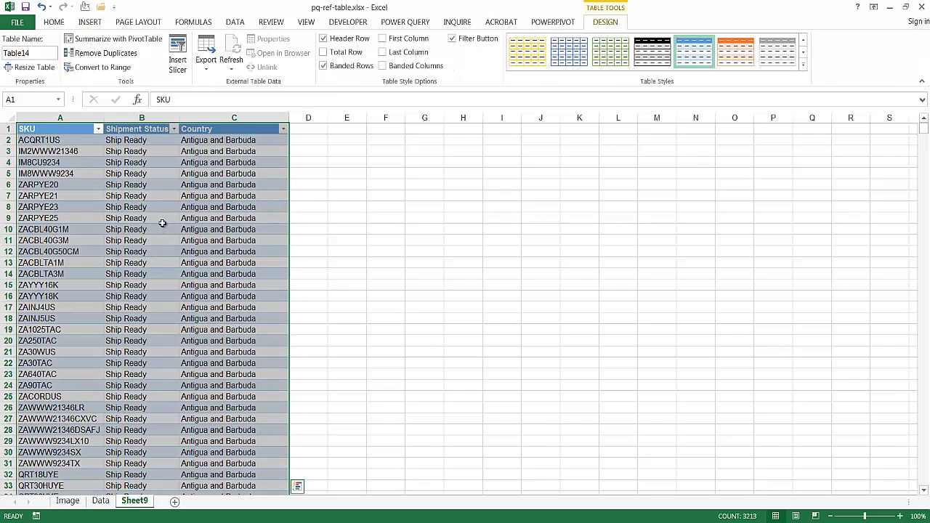
click(405, 22)
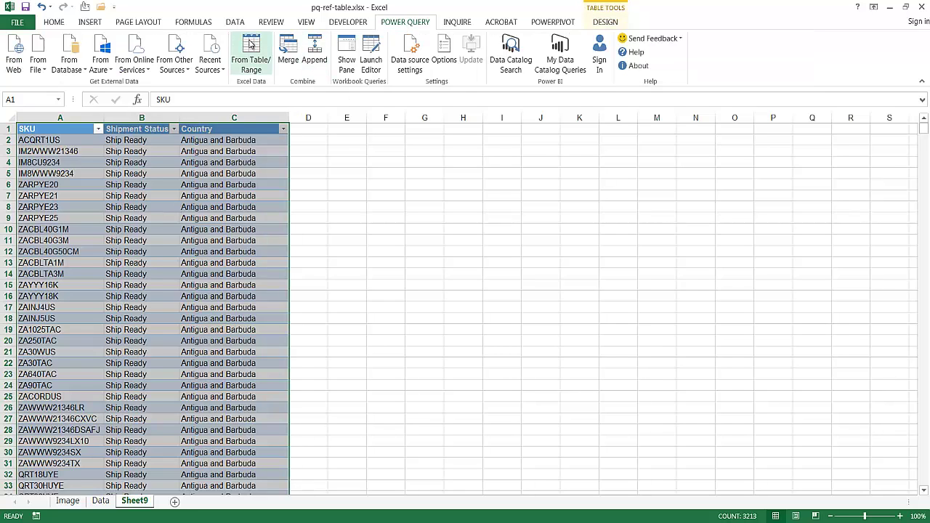
Query Table14 keeping only SKU, remove duplicates, and load the 107 unique SKUs to Sheet11
click(252, 48)
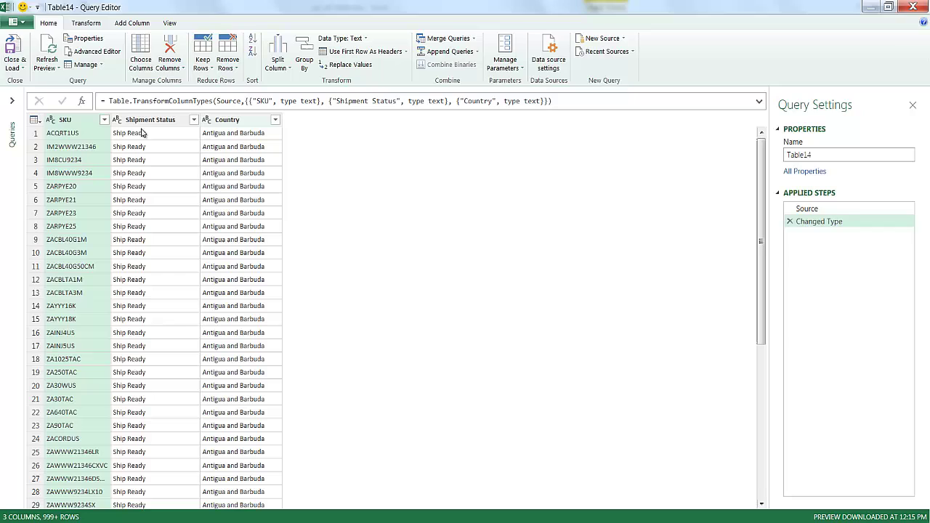
right_click(68, 121)
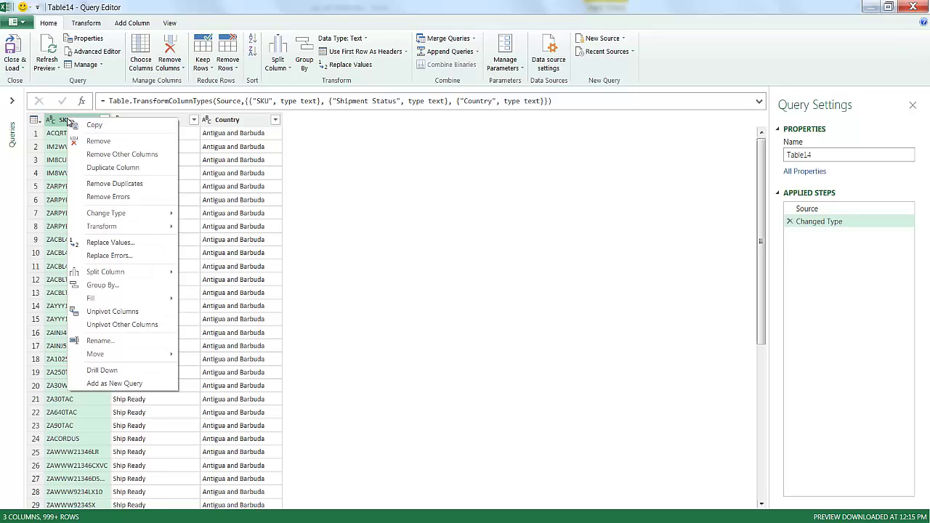
click(113, 154)
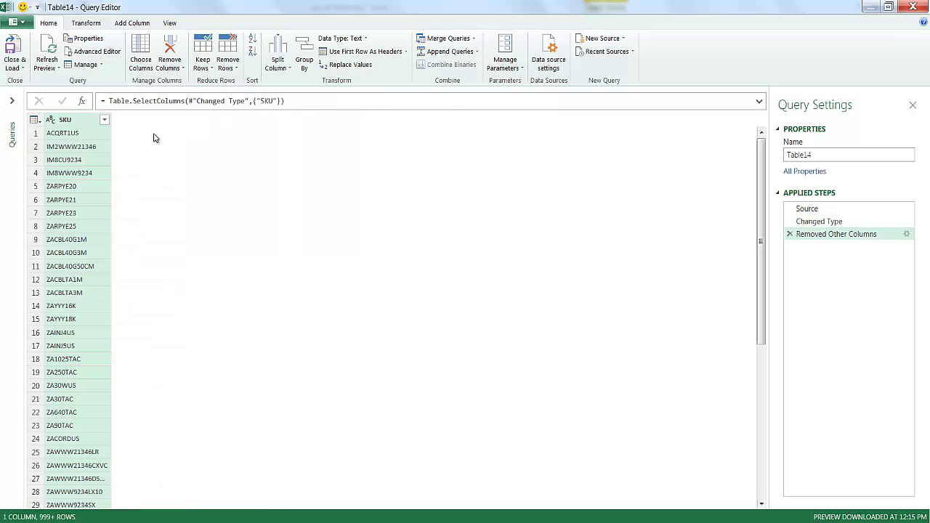
right_click(78, 124)
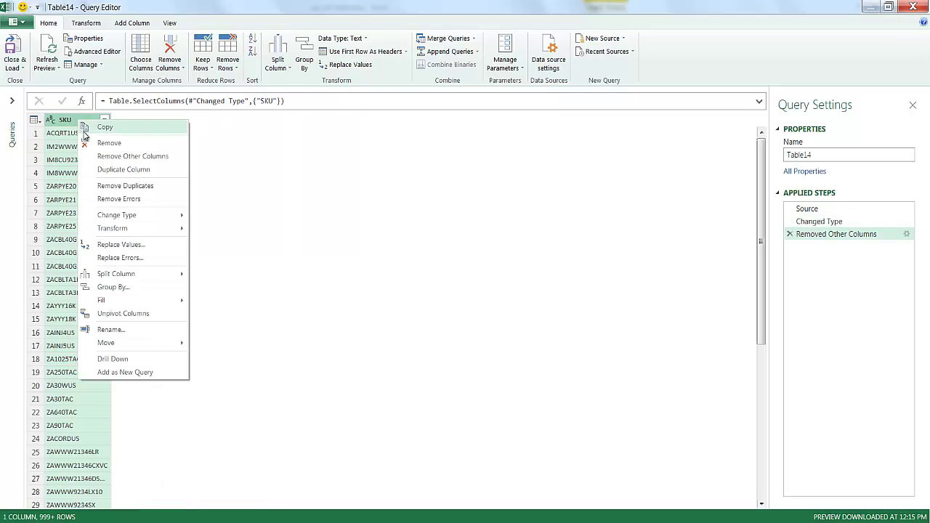
click(120, 187)
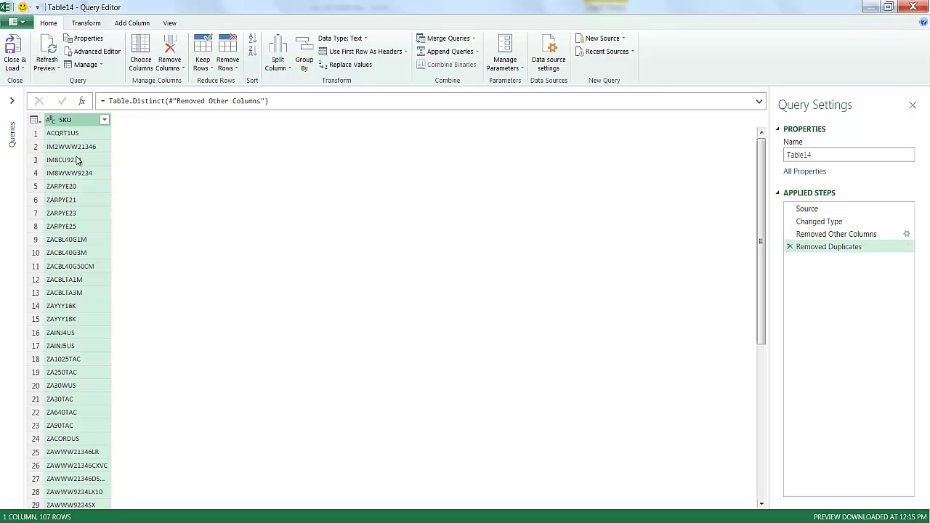
click(13, 48)
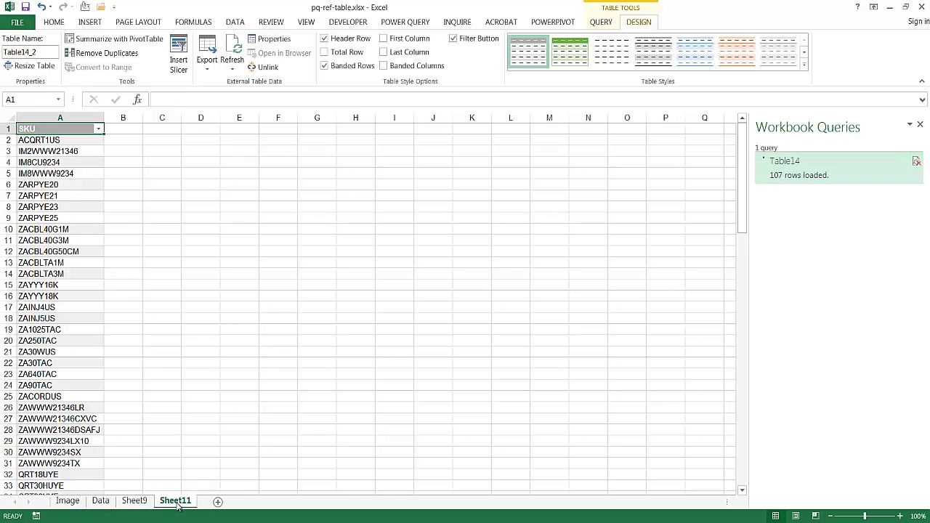
Compare Sheet11's unique SKUs with Sheet9, then jump to Sheet9's last SKU at row 1071
click(52, 117)
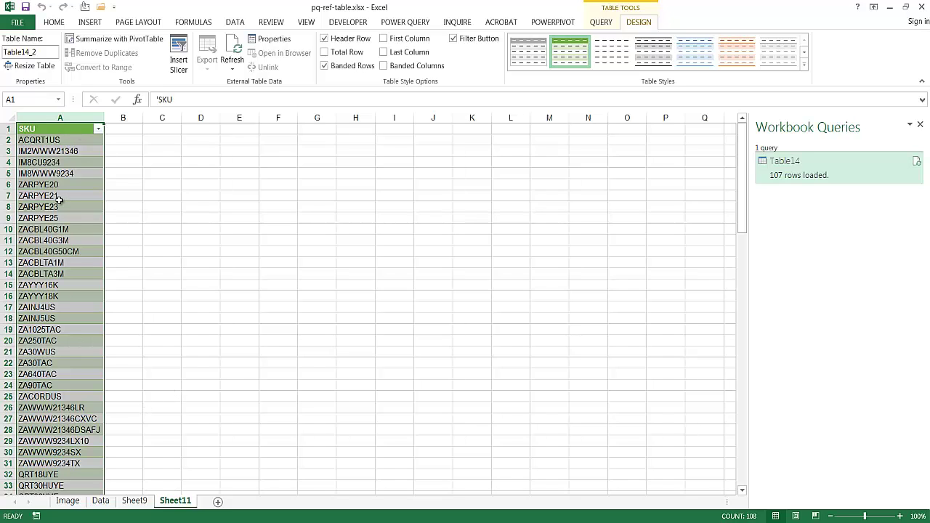
click(137, 501)
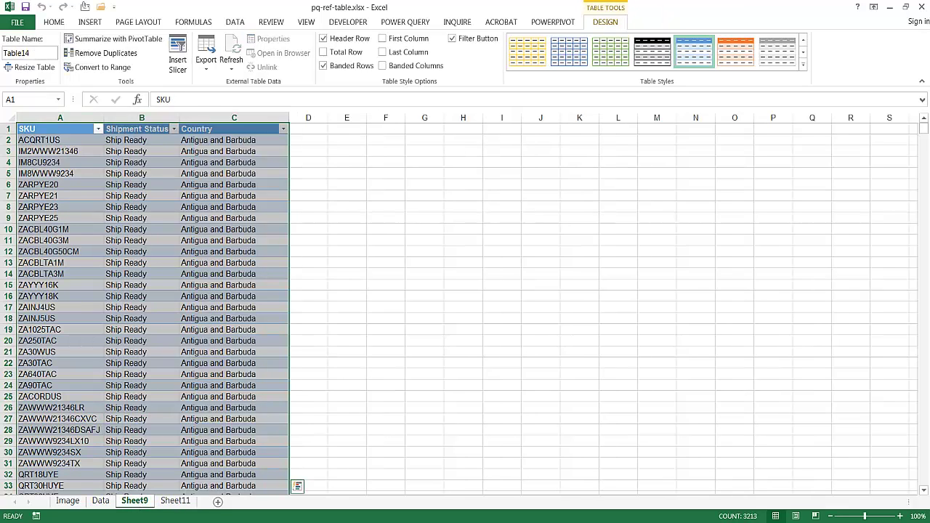
click(175, 501)
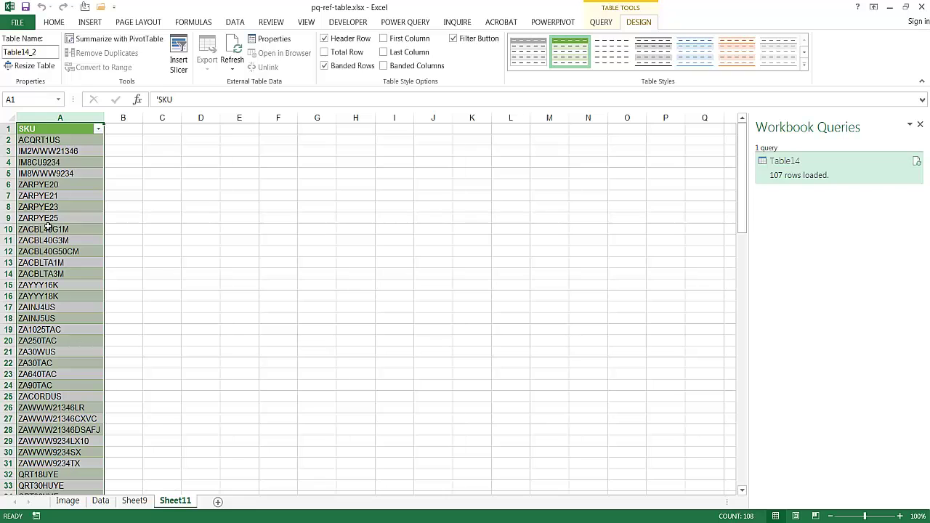
click(136, 502)
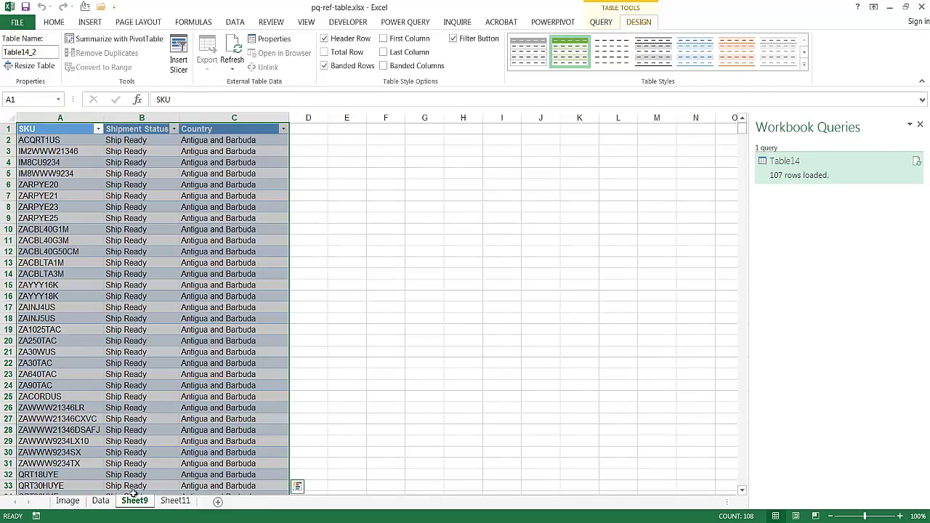
click(89, 378)
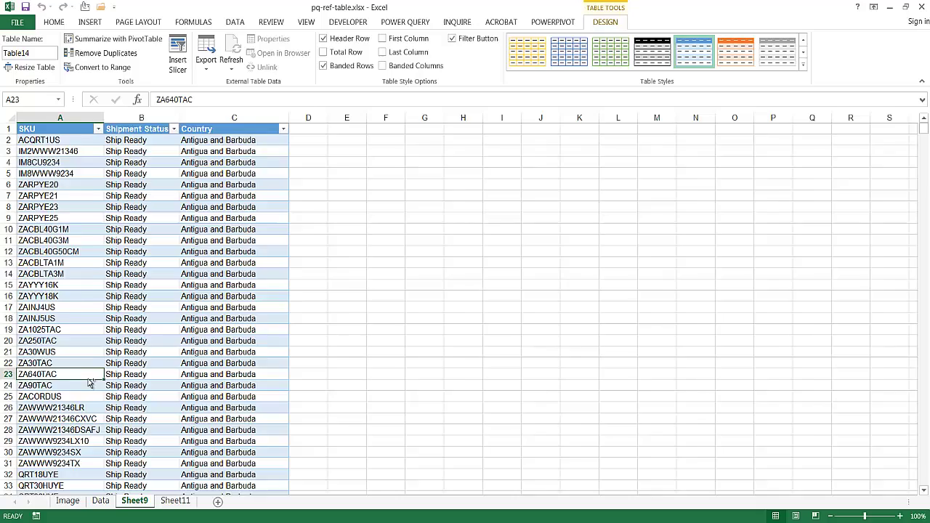
key(ctrl+Down)
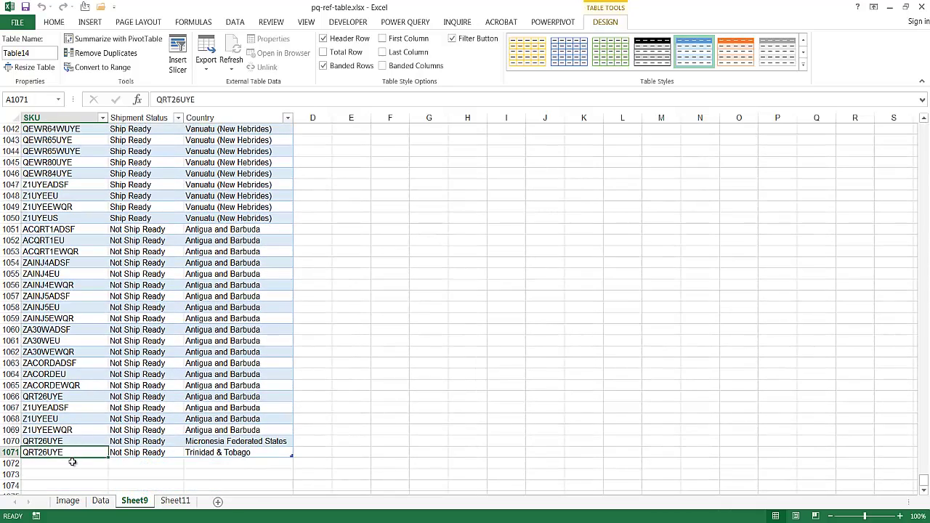
Add row 1072 to Table14 with SKU STUFF, status Ship Ready, country France
click(75, 463)
text(STU)
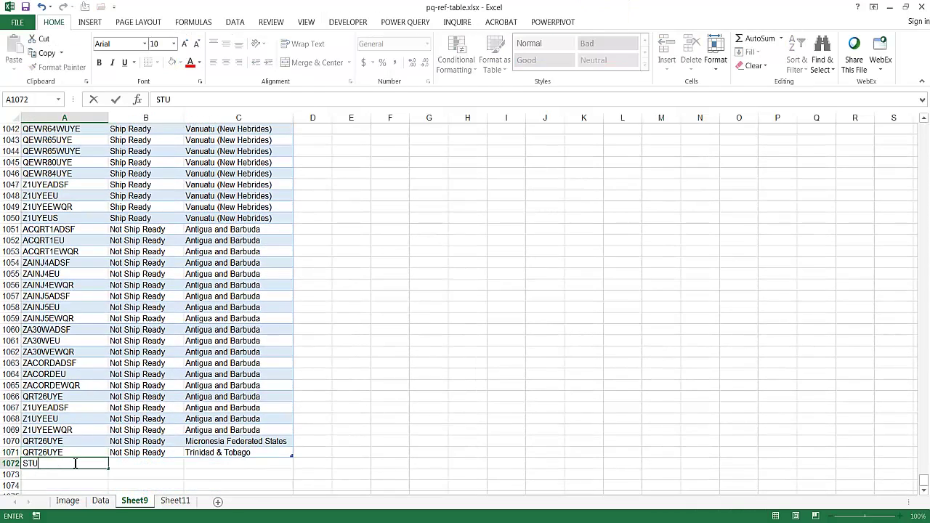
text(FF)
key(Tab)
text(Ship Ready)
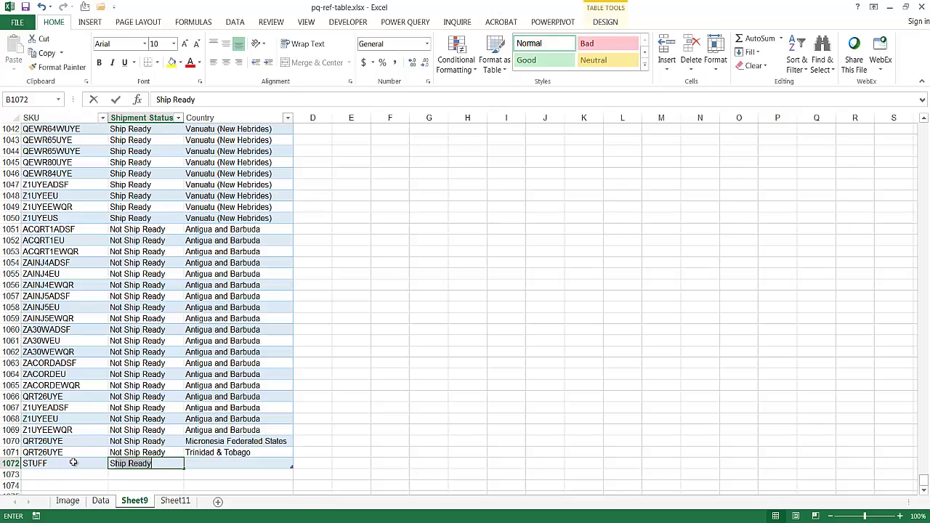
key(Tab)
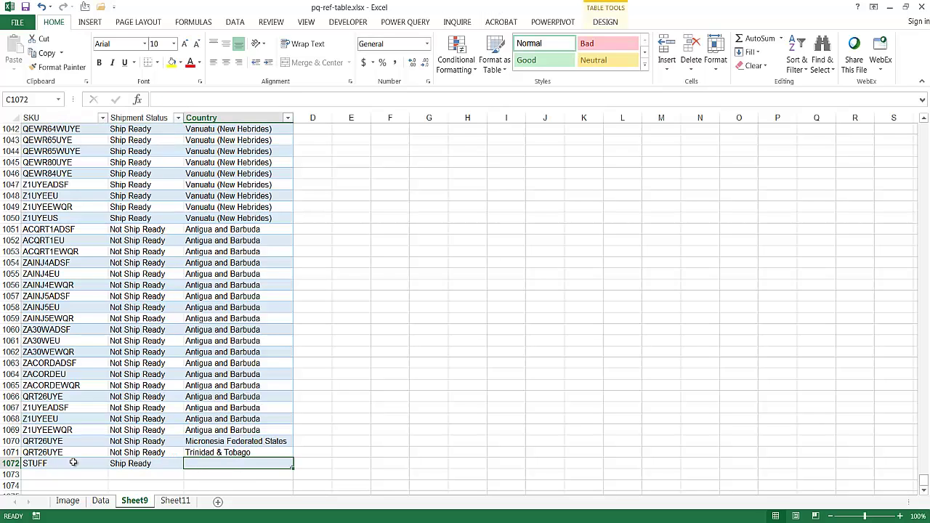
text(France)
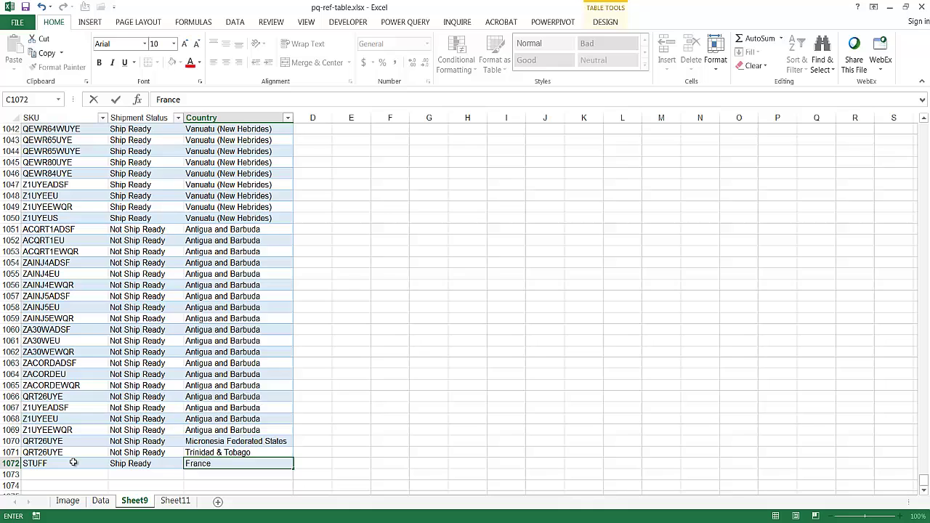
click(190, 374)
Refresh the Table14 query from Sheet11 so the SKU list grows to 108 including STUFF
click(176, 501)
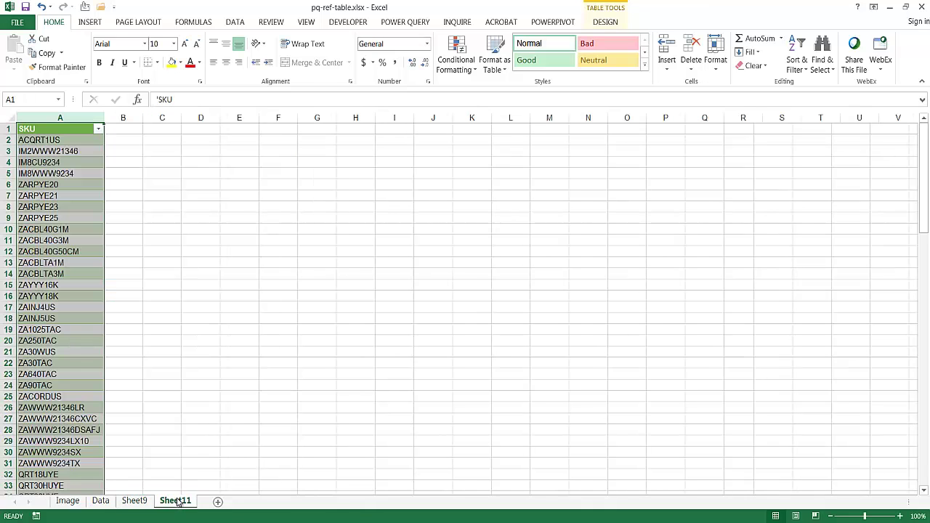
mouse_move(896, 173)
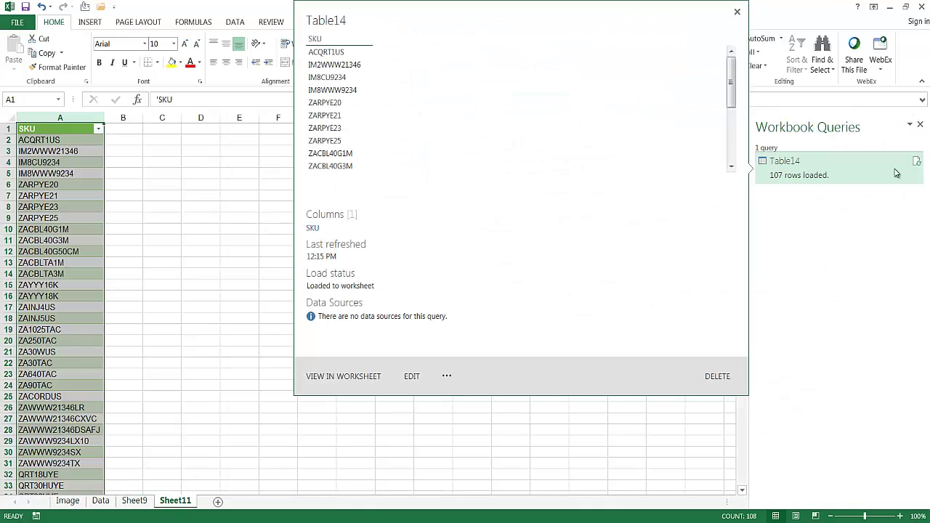
right_click(830, 171)
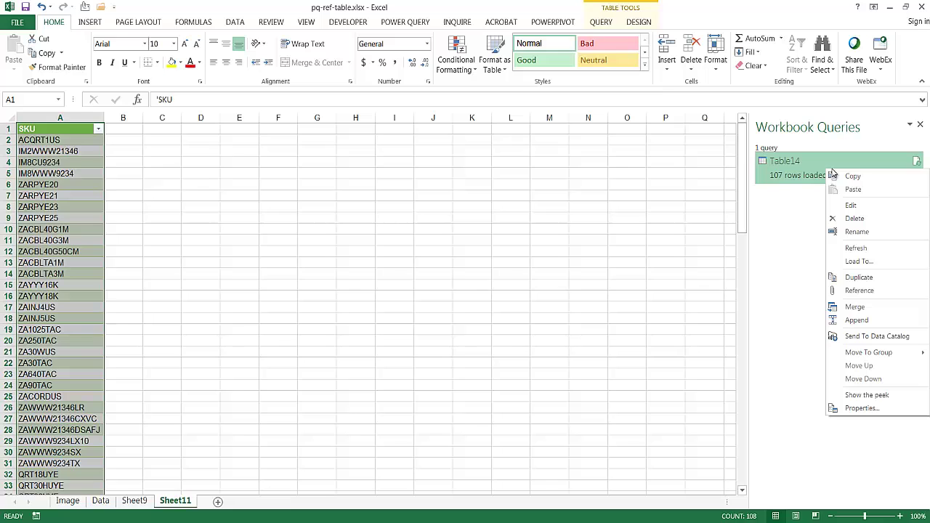
click(865, 247)
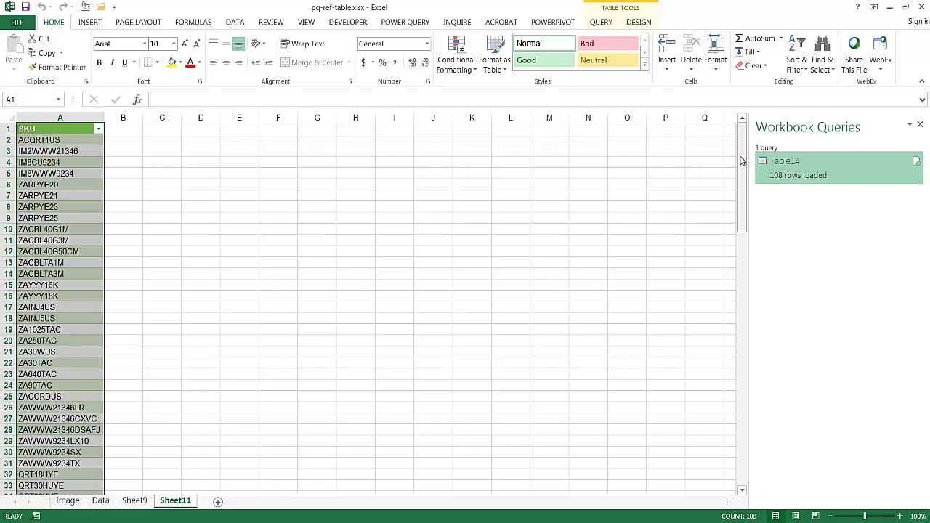
drag(742, 161, 728, 436)
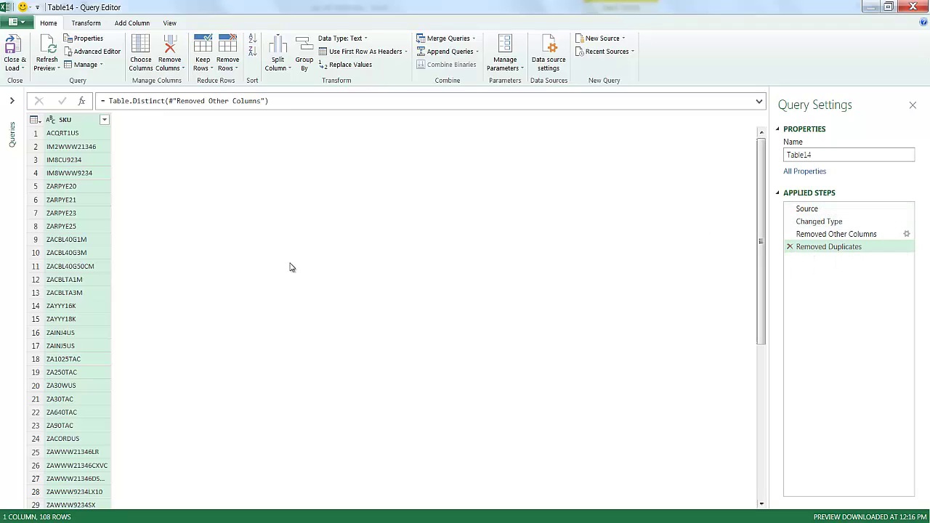
Delete the duplicate-removal and remove-other-columns steps from Table14's query
click(790, 247)
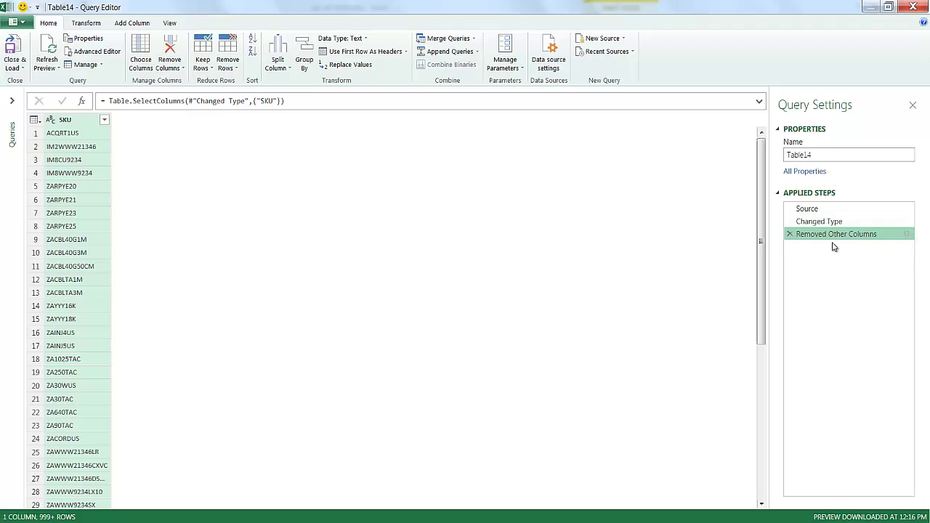
click(790, 235)
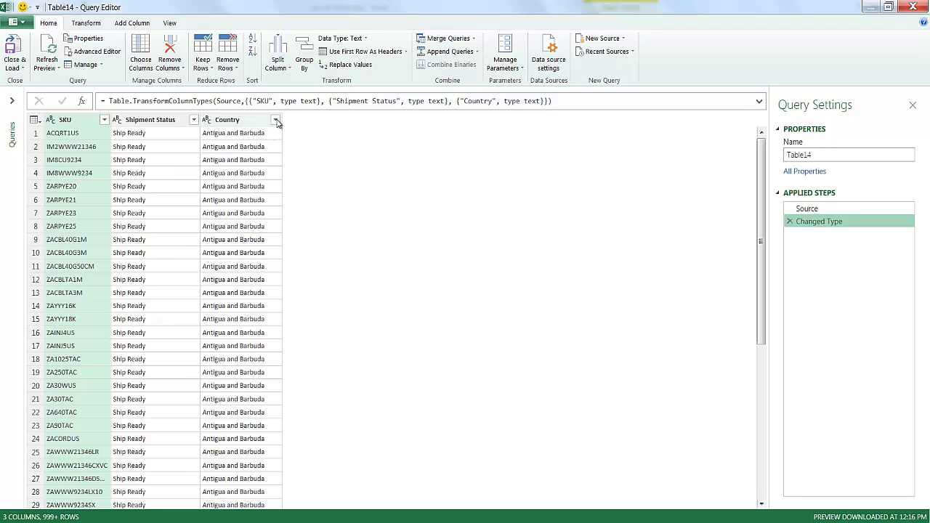
Add a Custom column with the formula [Shipment Status]&"-"&[Country]
click(247, 125)
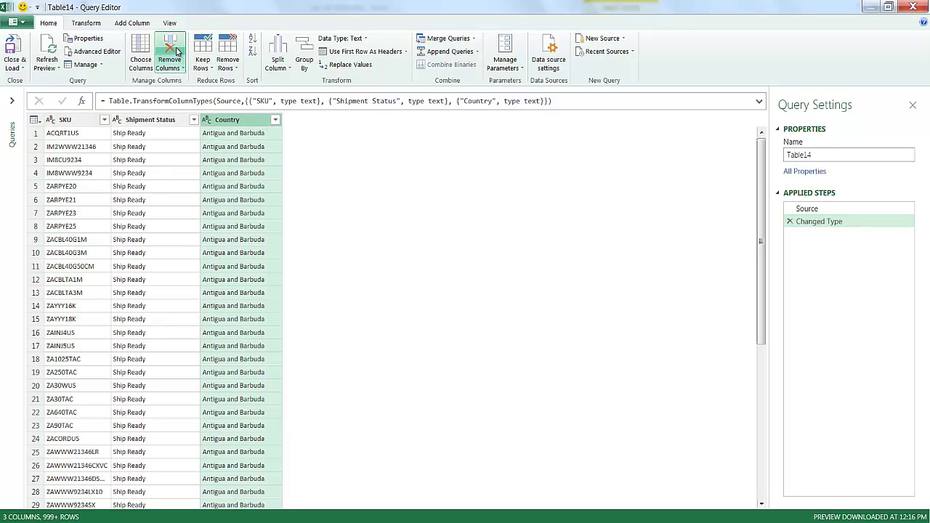
click(132, 23)
click(16, 64)
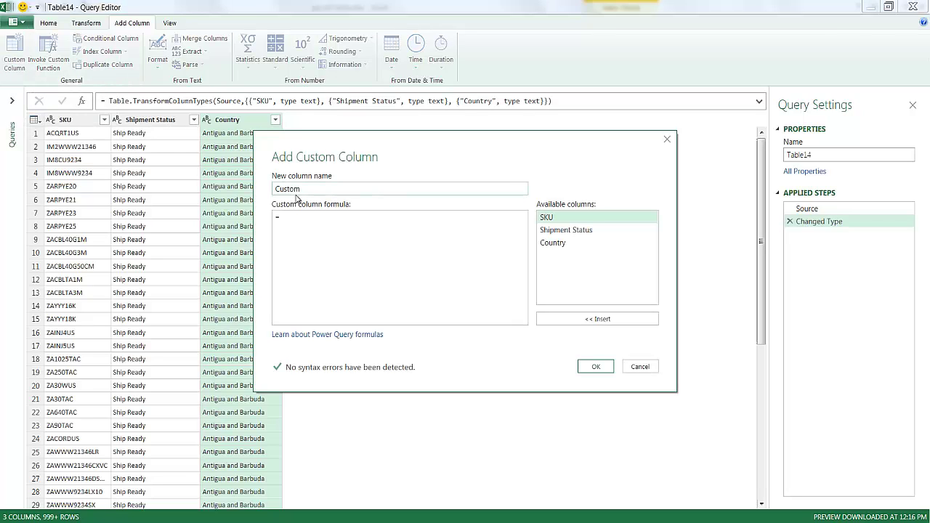
click(297, 215)
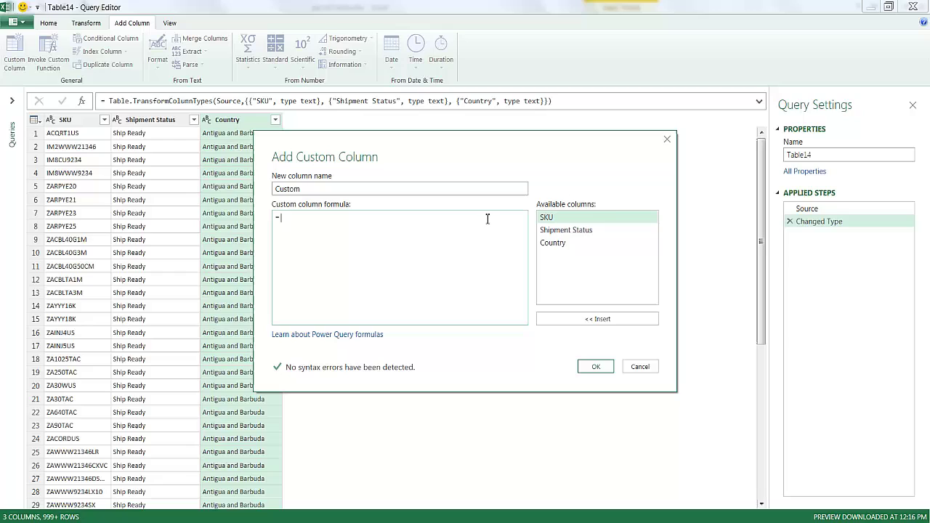
double_click(593, 233)
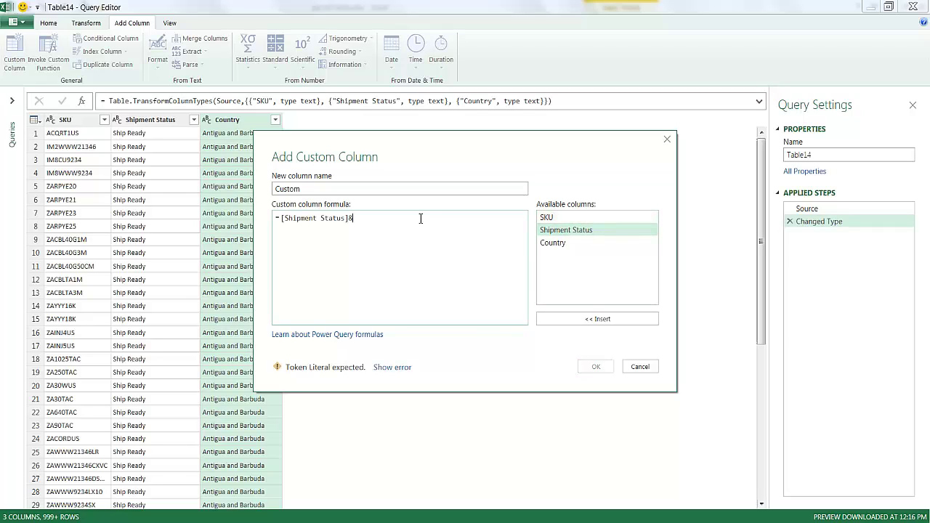
text(&"-")
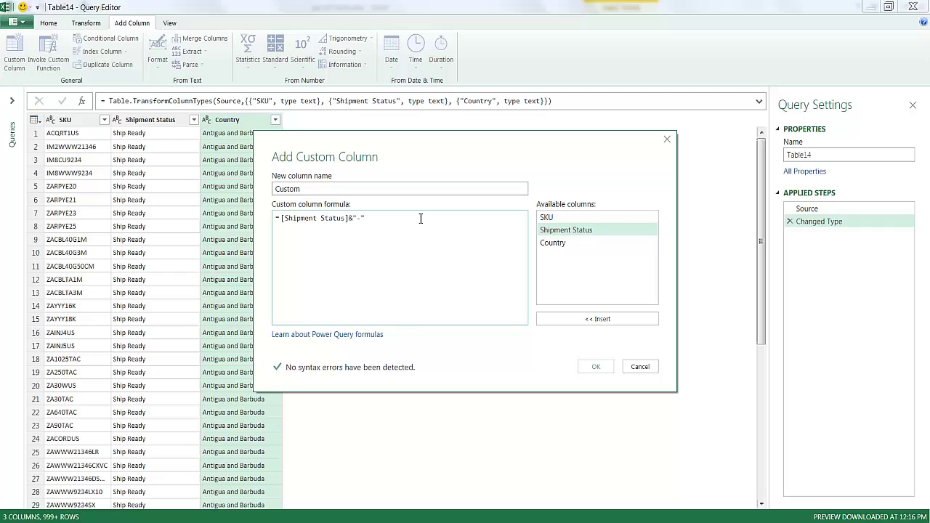
text(&)
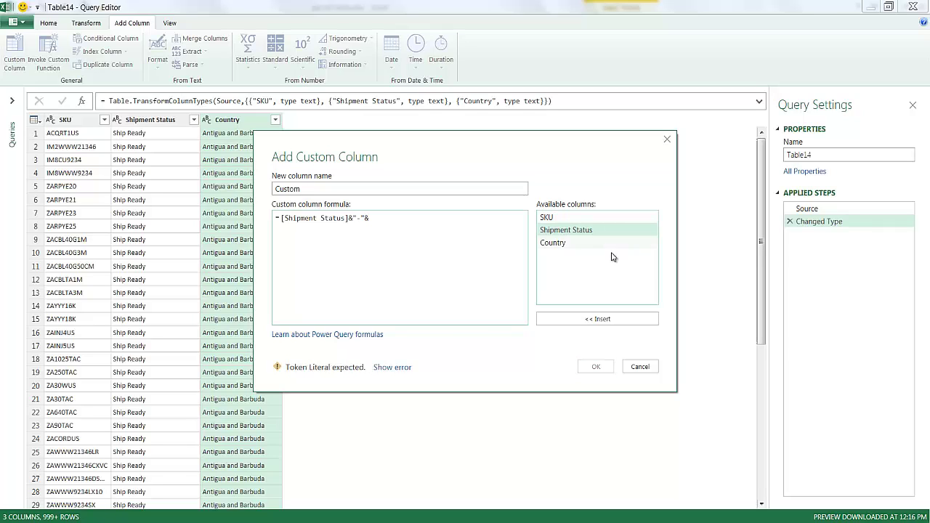
click(553, 244)
double_click(553, 244)
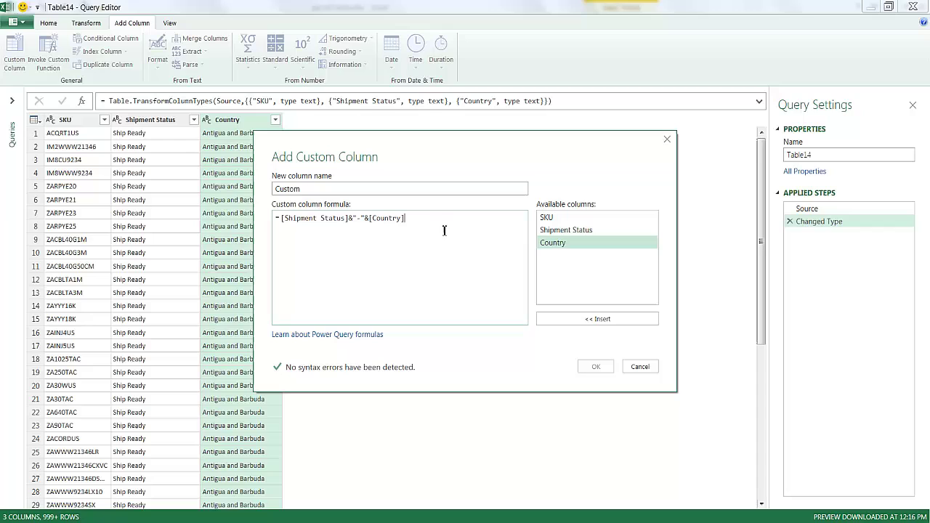
click(596, 367)
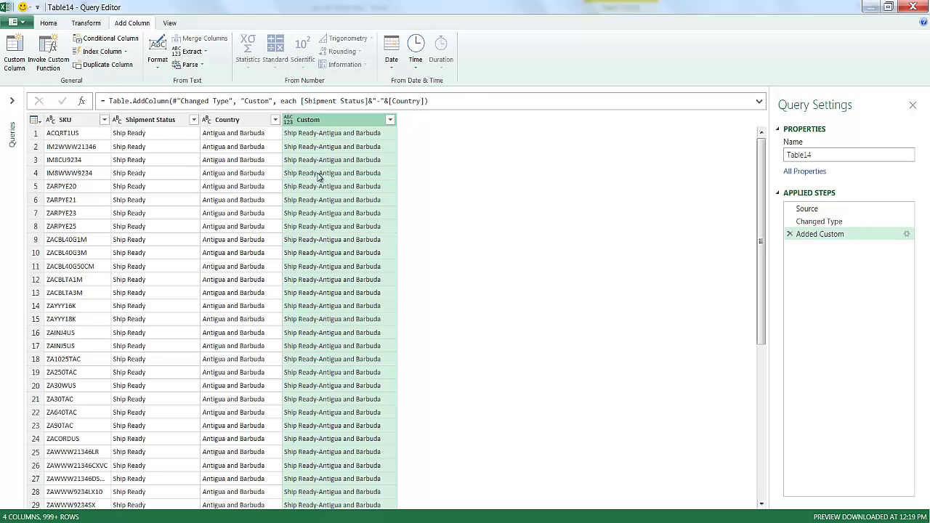
Load the query with its Custom column to Sheet11, check it against Sheet9, and reopen Table14's options
click(51, 24)
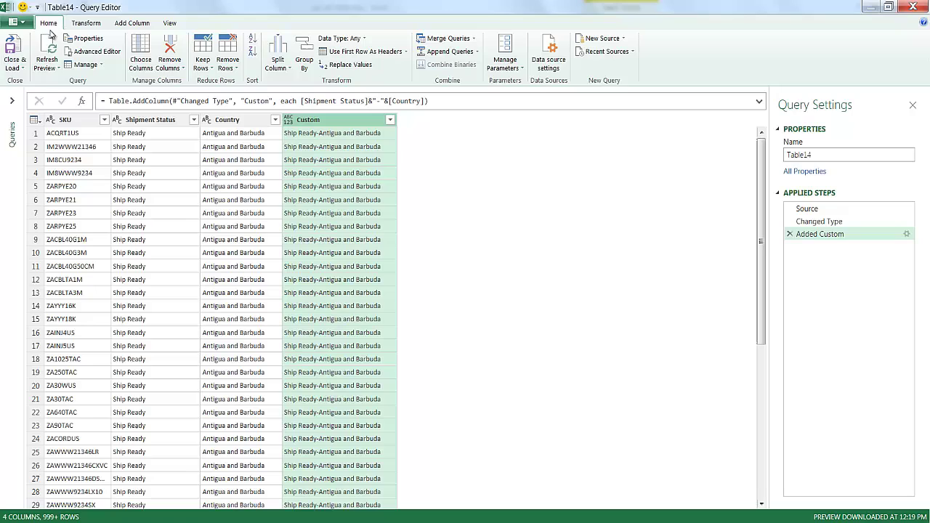
click(13, 45)
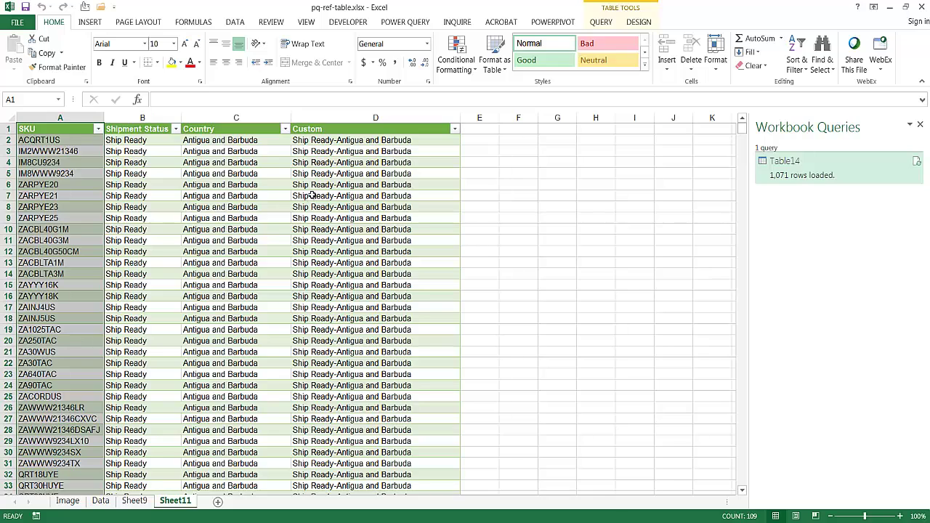
click(61, 117)
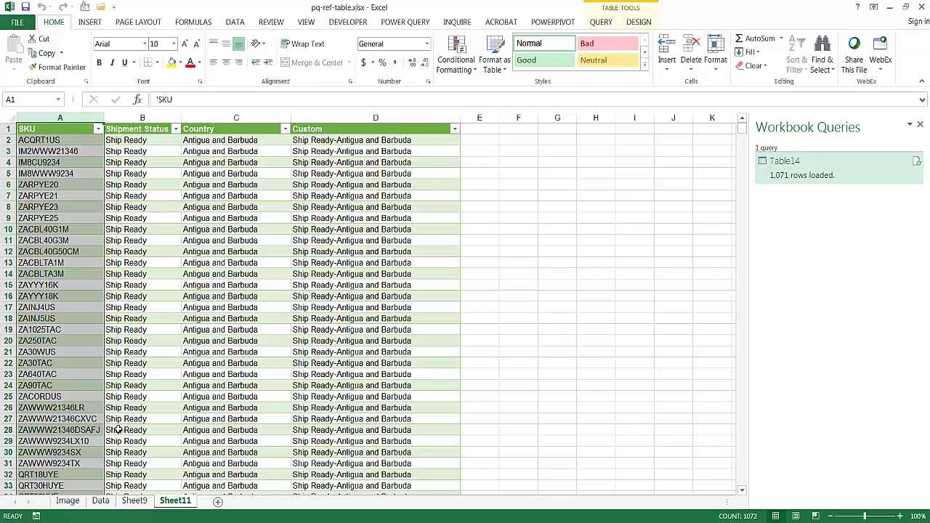
click(135, 501)
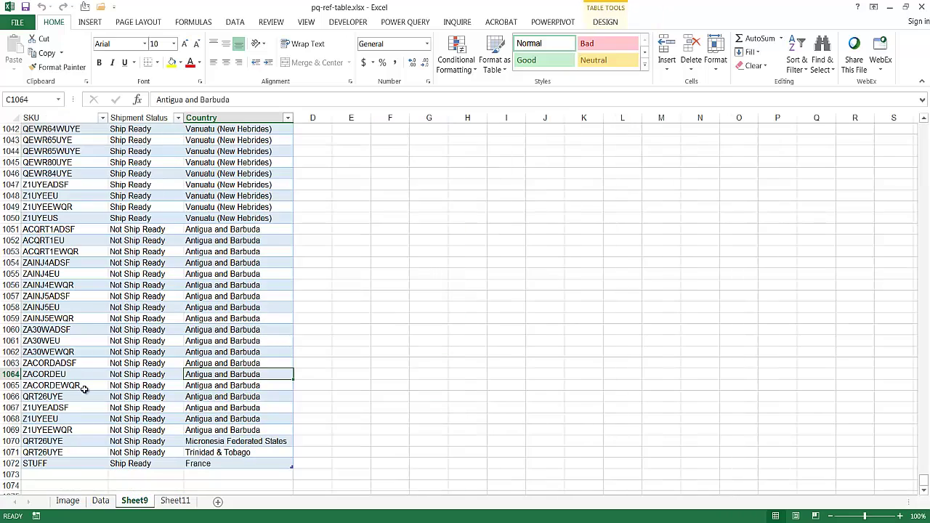
click(175, 501)
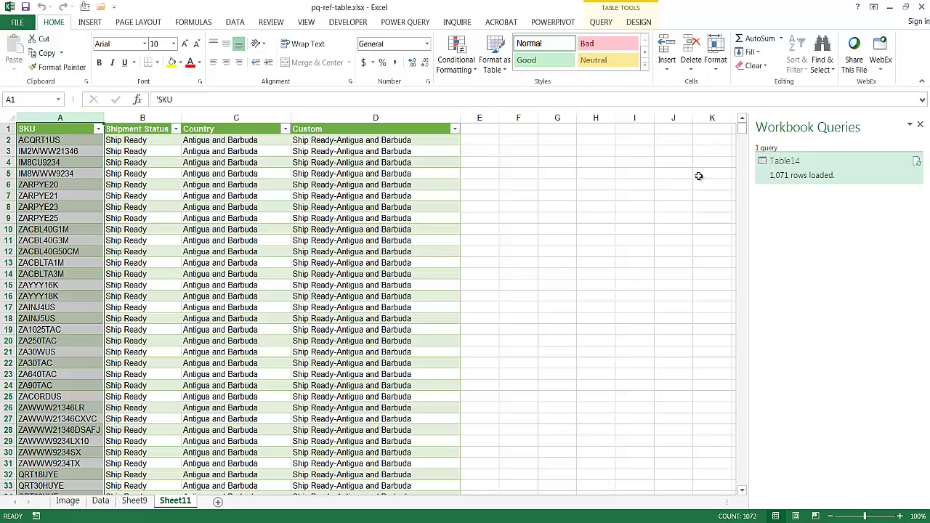
right_click(811, 176)
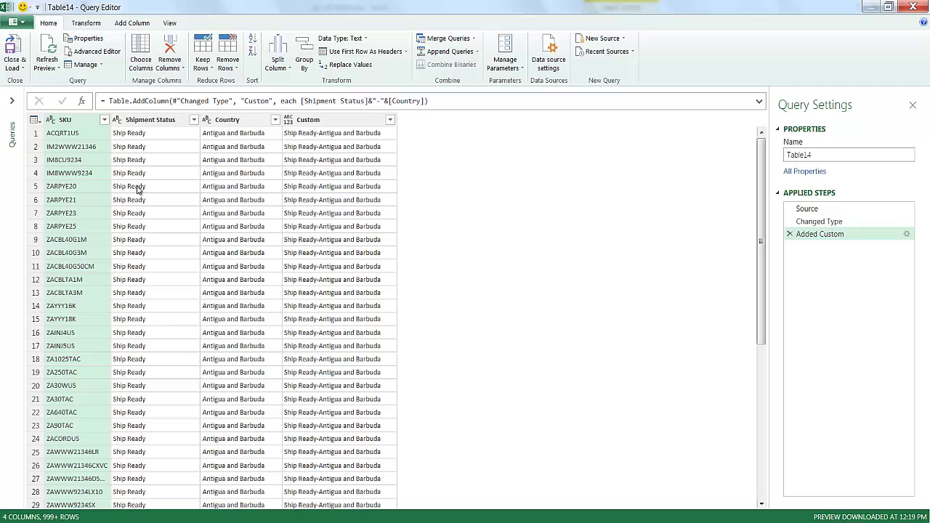
Make Table14's SKU column a separate list query and start renaming it
click(79, 122)
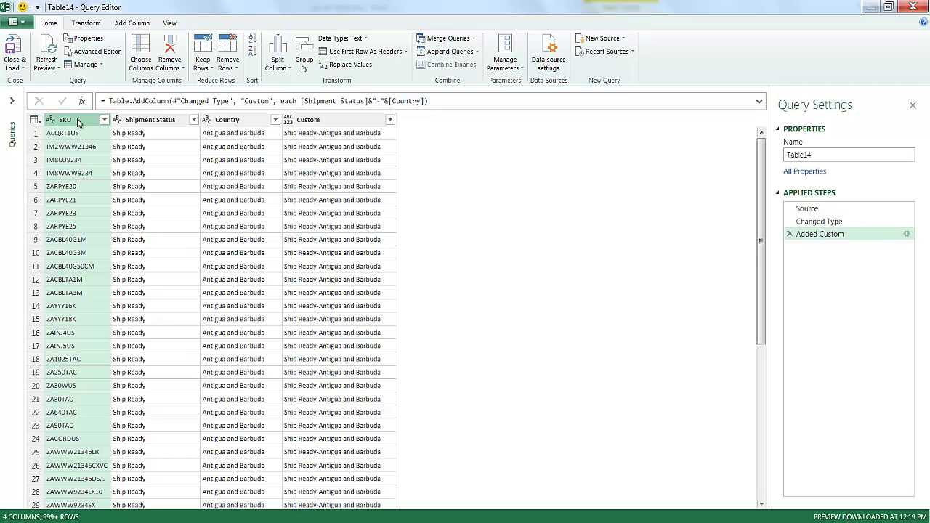
right_click(79, 122)
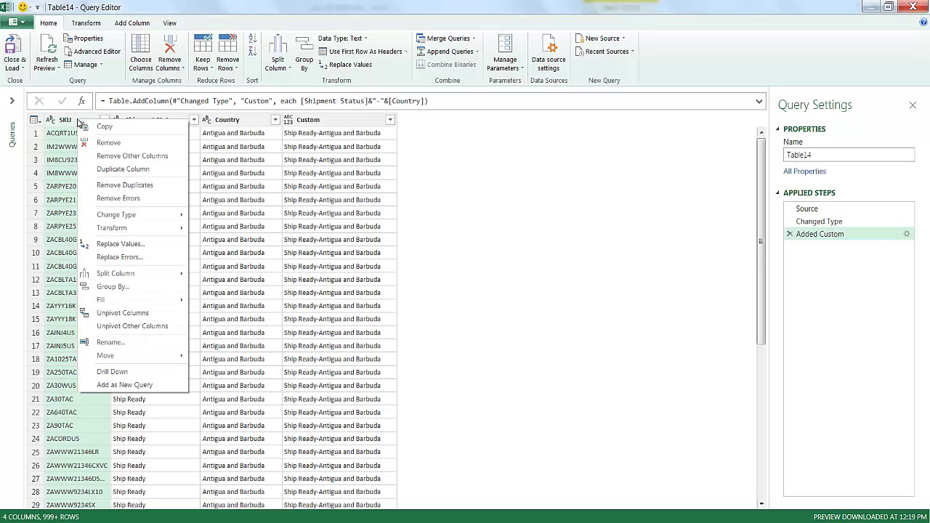
click(121, 385)
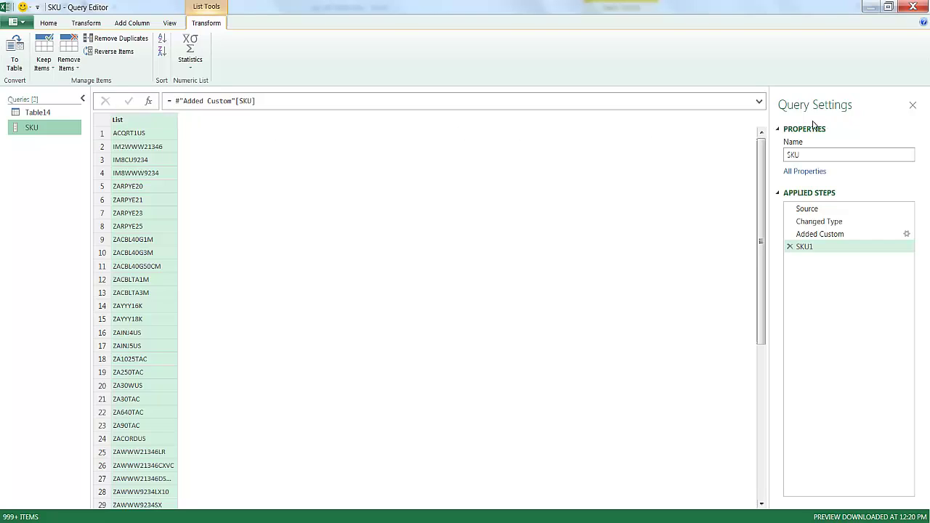
double_click(810, 154)
text(List)
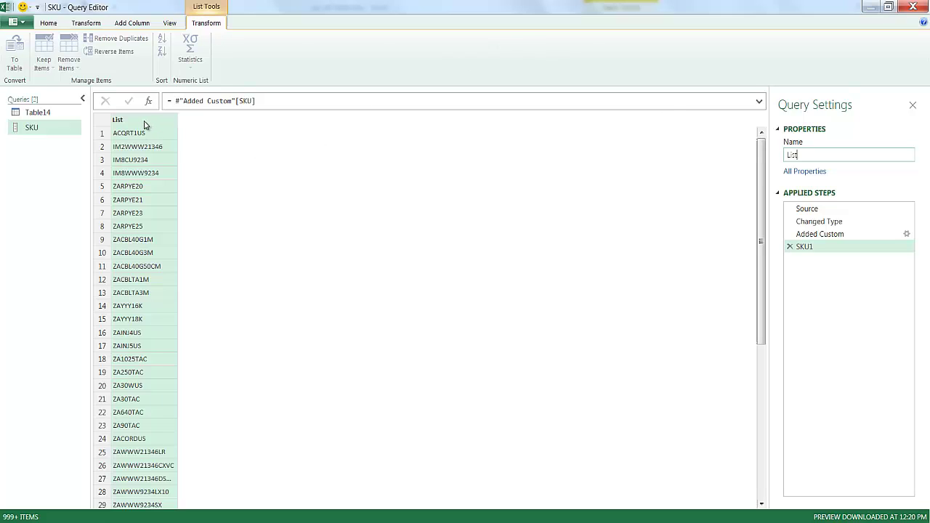
Name the query List and remove duplicates, leaving 108 unique SKUs
key(Return)
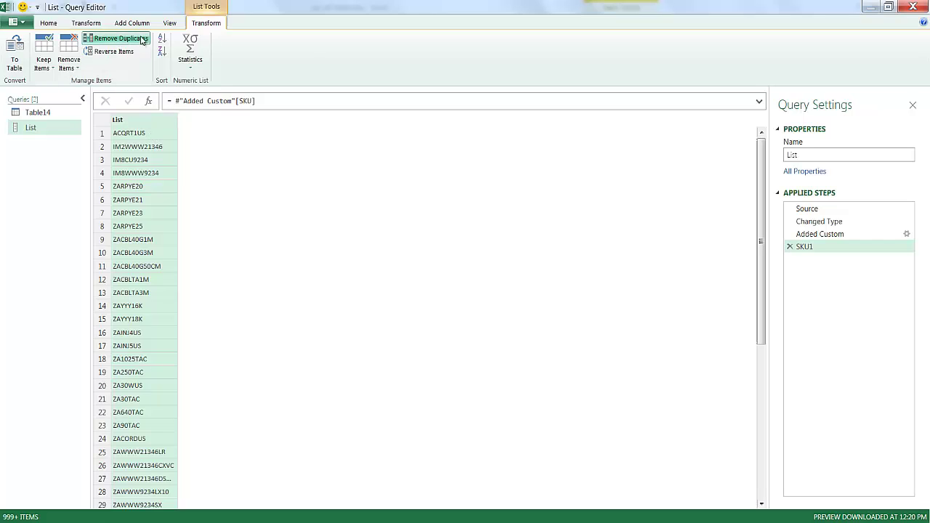
right_click(135, 120)
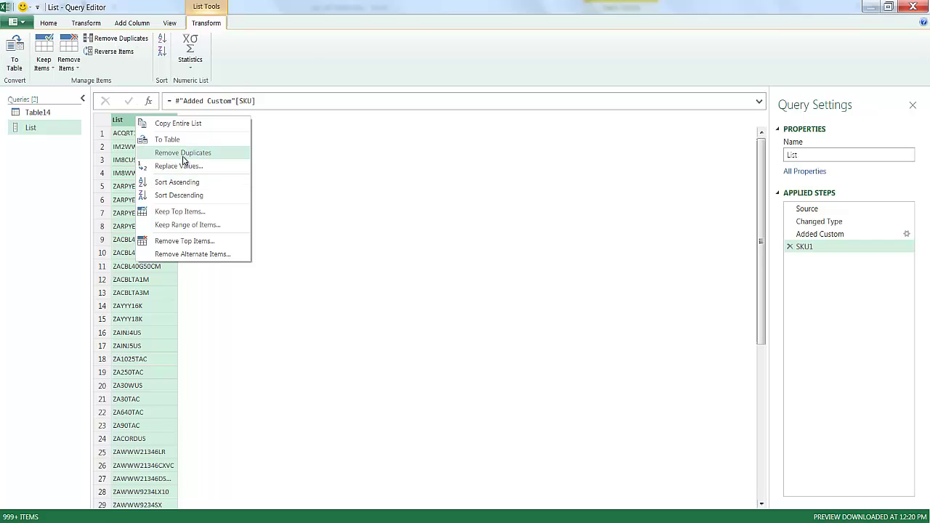
click(183, 153)
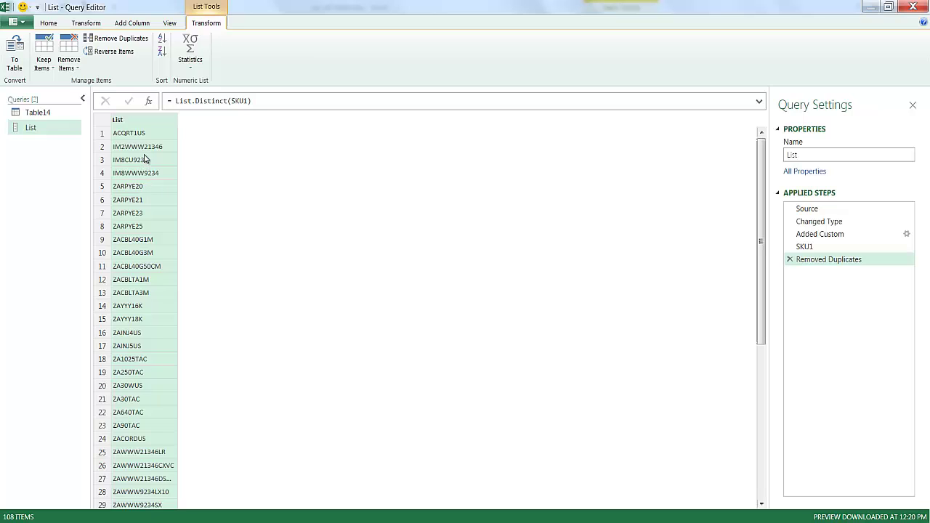
click(50, 24)
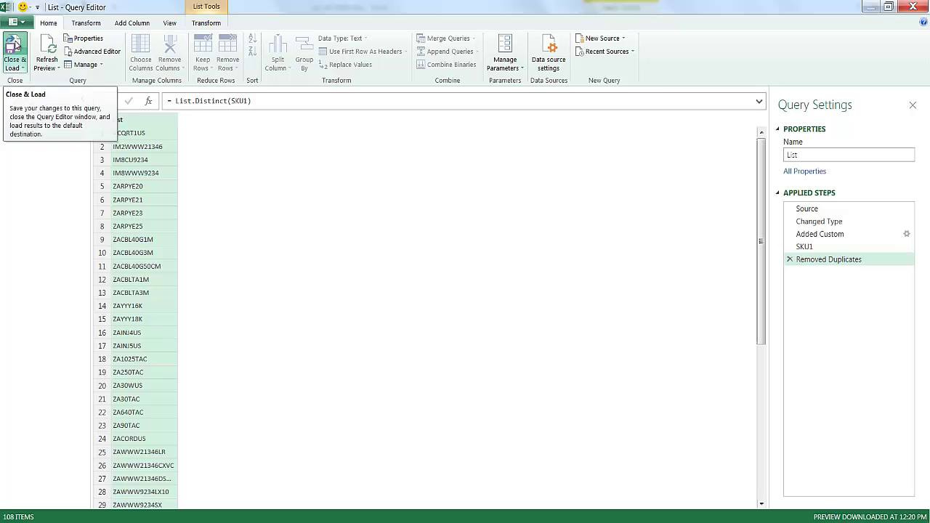
Load the List query to a new sheet and rename that sheet Uniques
click(16, 45)
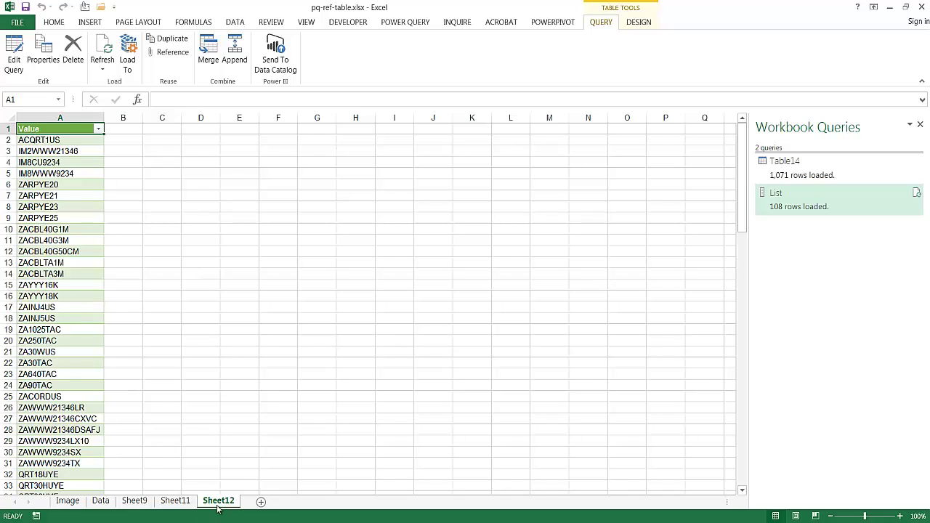
double_click(218, 501)
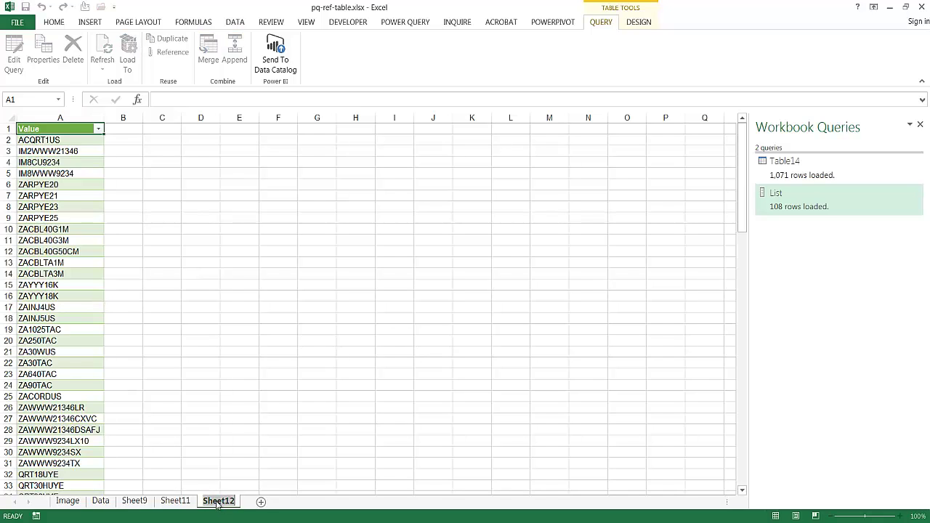
text(Uniq)
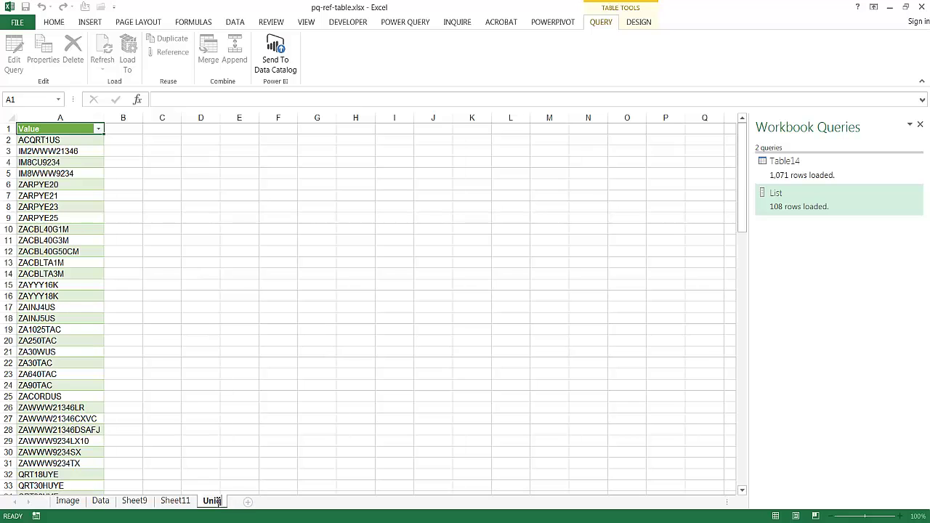
text(ues)
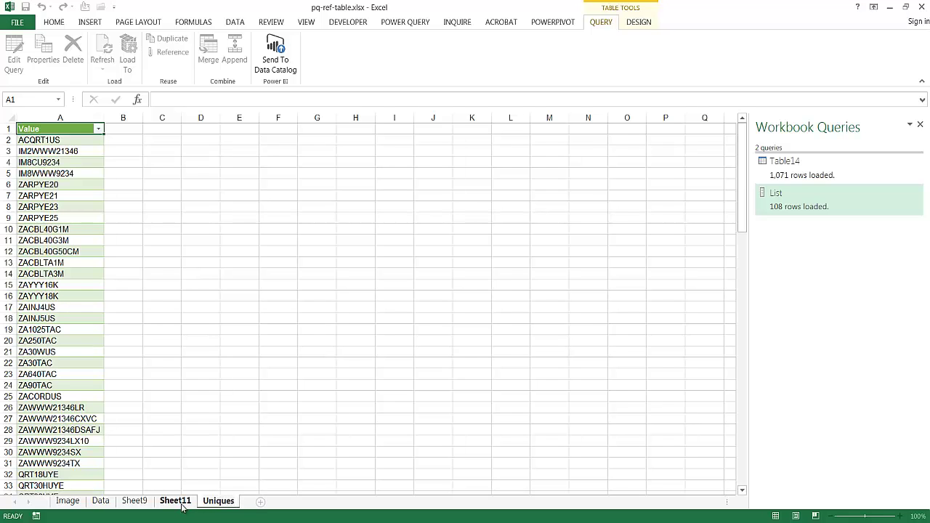
click(179, 503)
Rename Sheet11 to Modified Table
double_click(175, 500)
text(Mod)
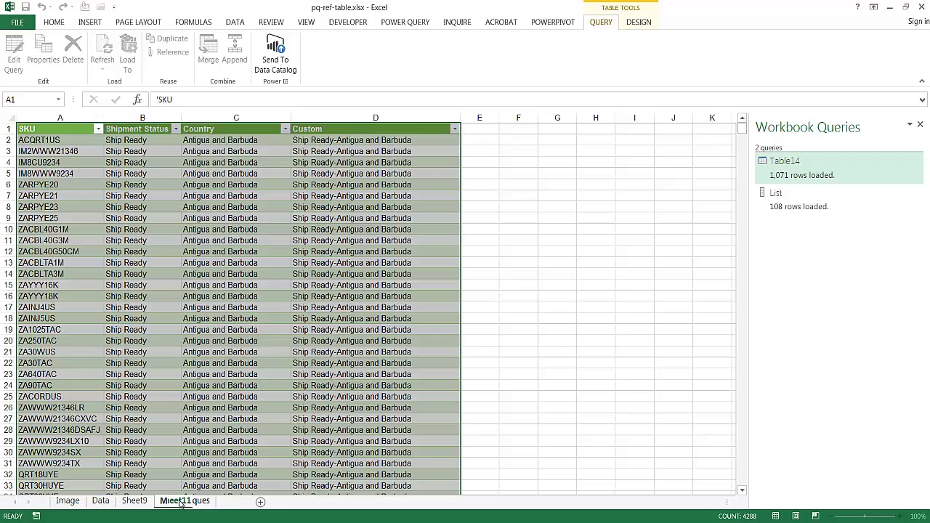
text(ifie)
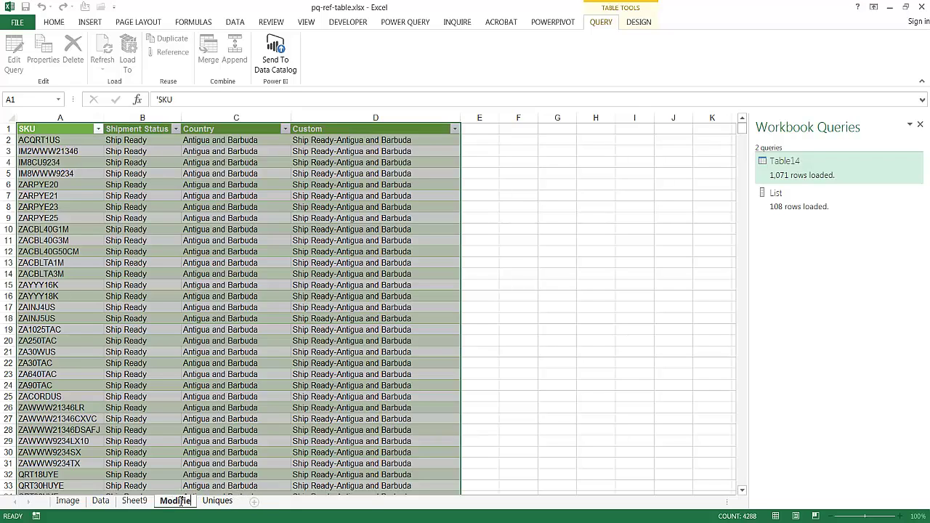
text(d Table)
key(Return)
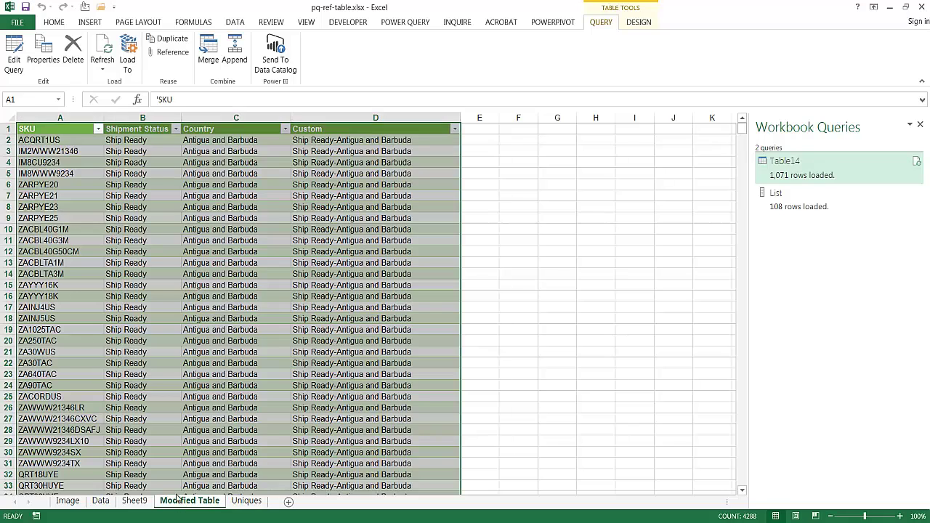
Rename Sheet9, holding the original SKU table, to Source
drag(212, 396, 212, 386)
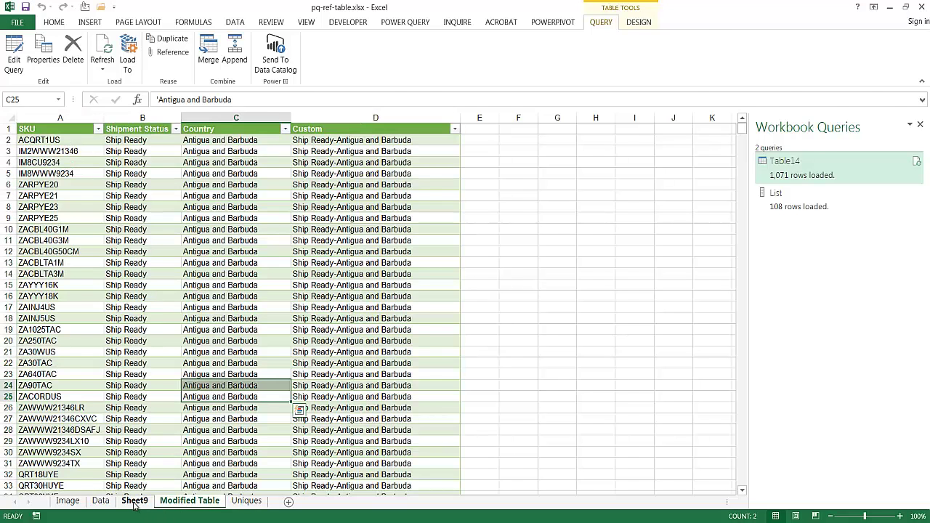
click(134, 500)
double_click(135, 501)
text(Sourc)
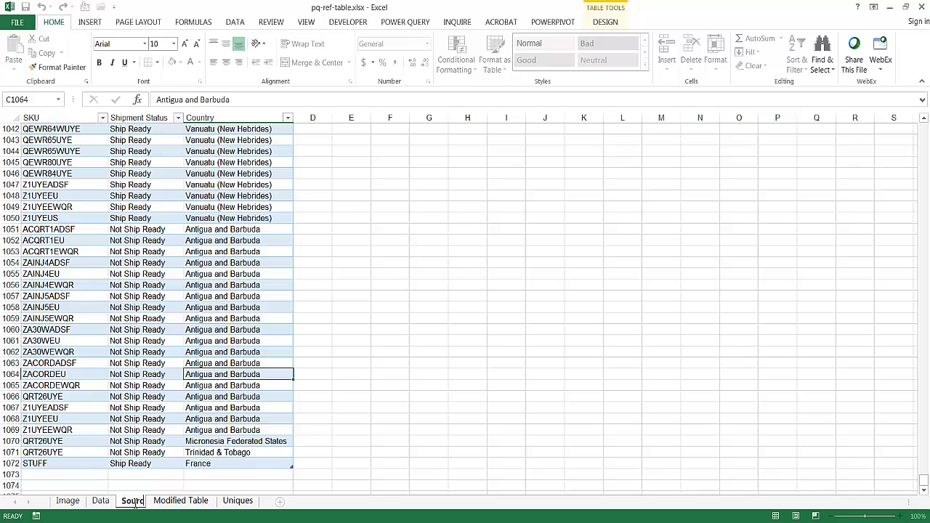
text(e)
key(Return)
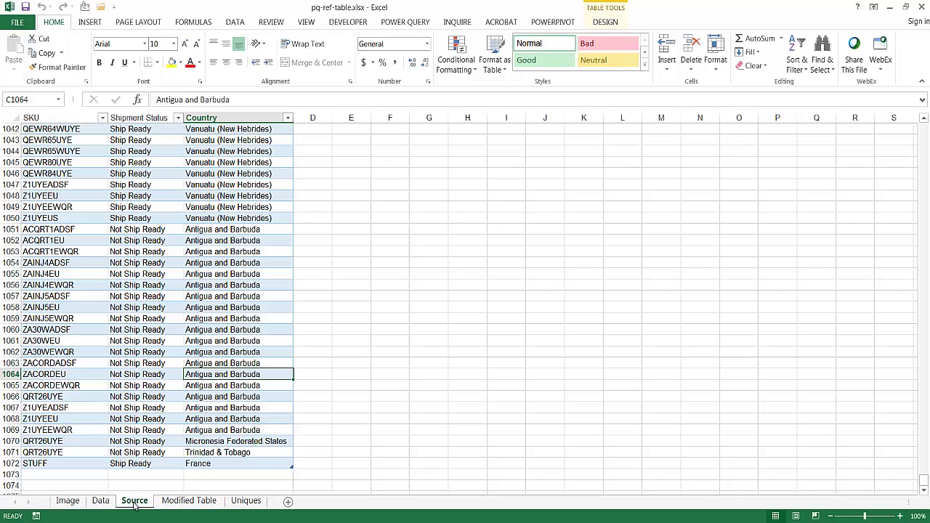
Add a row STUFF2, Not Ship Ready, Ireland below the last SKU in the source table
click(66, 474)
text(STUFF2)
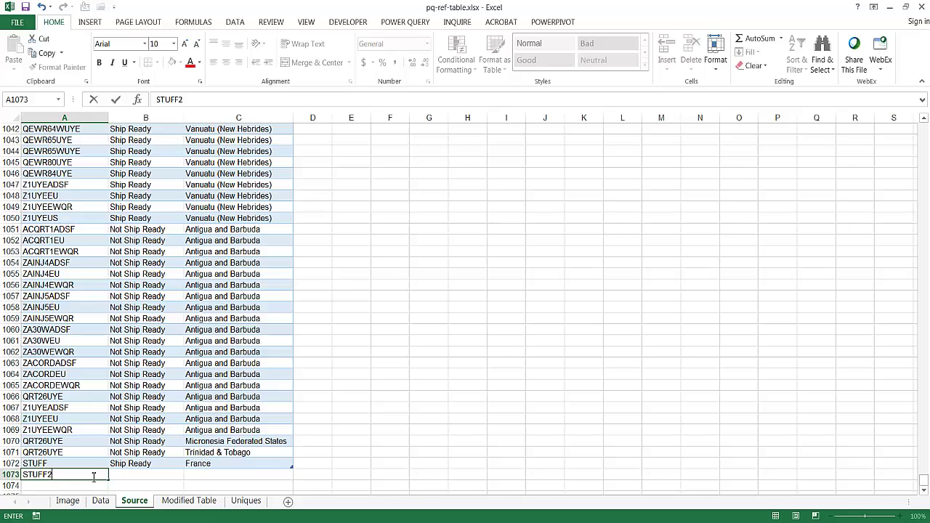
key(Tab)
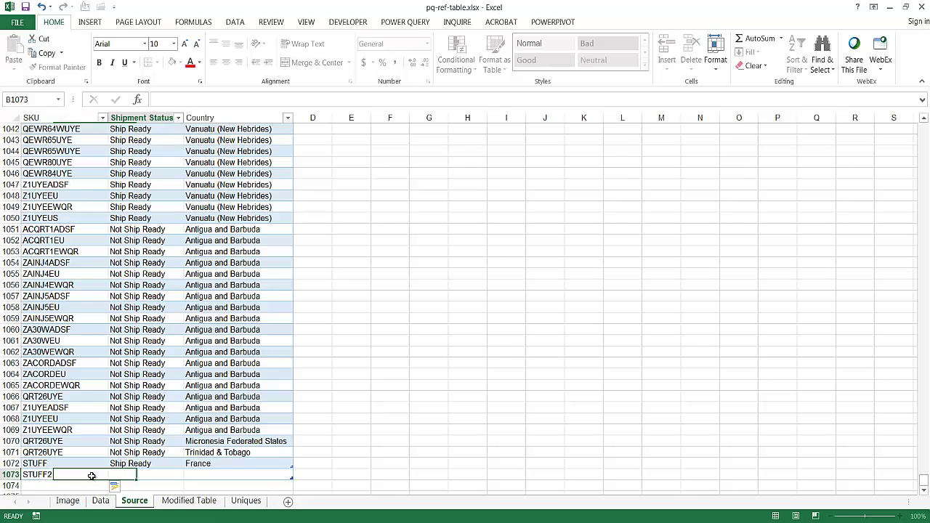
text(Not Ship Ready)
key(Tab)
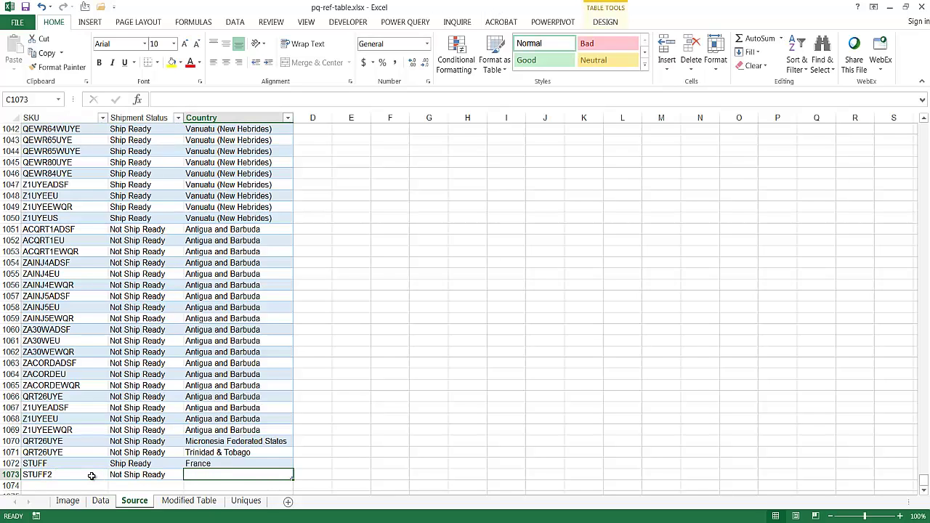
text(Ireland)
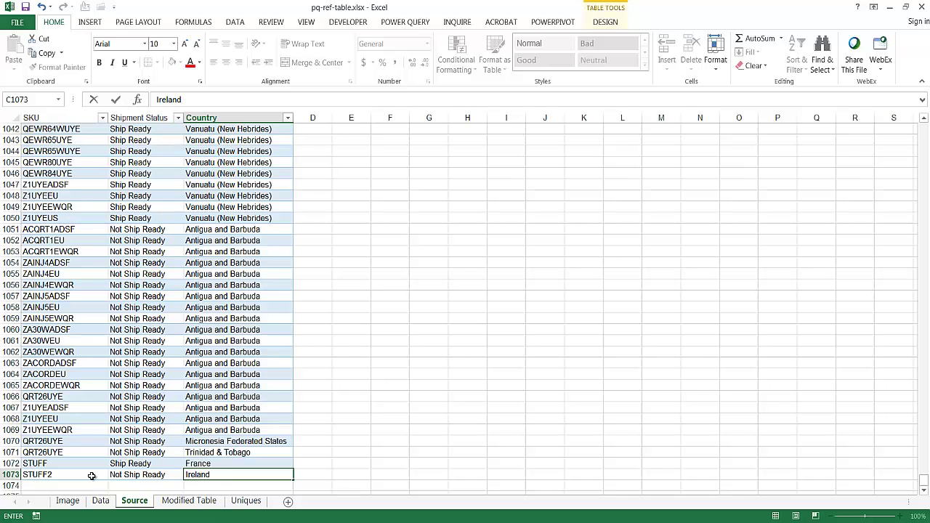
click(194, 503)
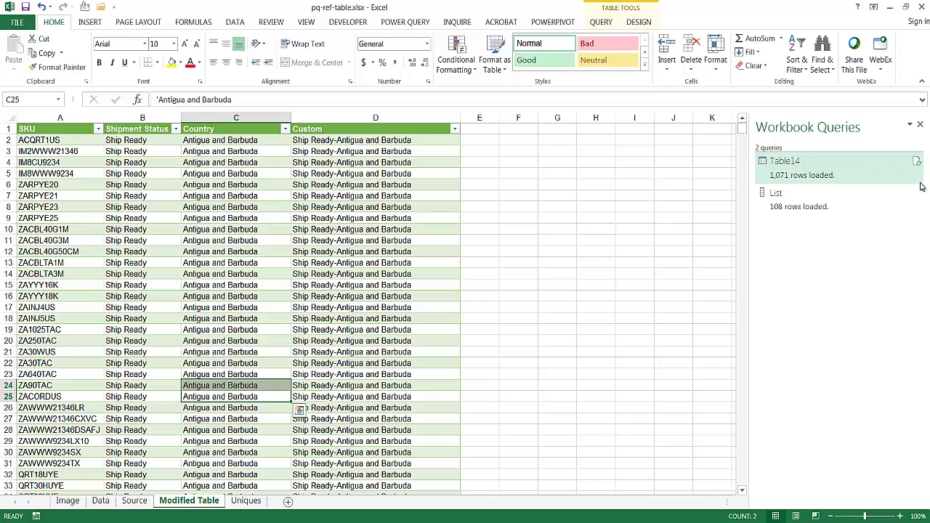
Refresh all queries and jump to the last row of Modified Table to see STUFF2
click(234, 22)
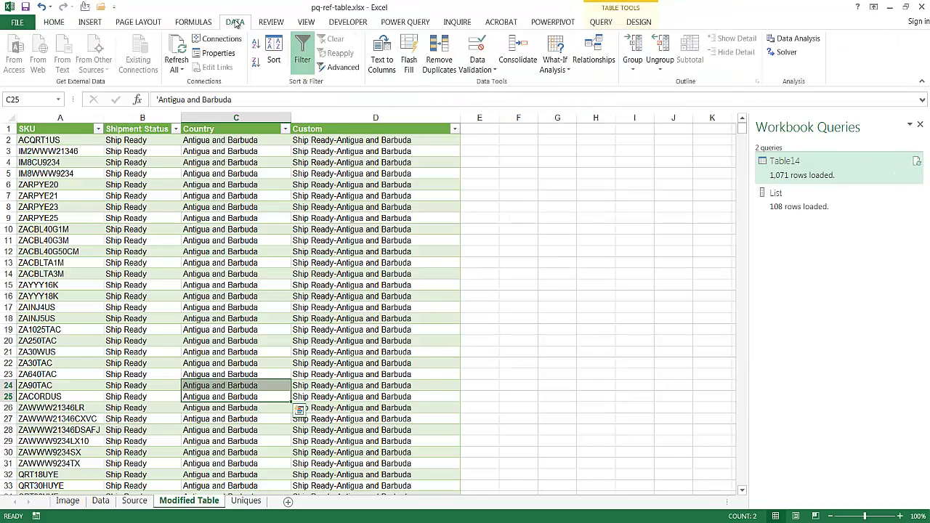
click(176, 45)
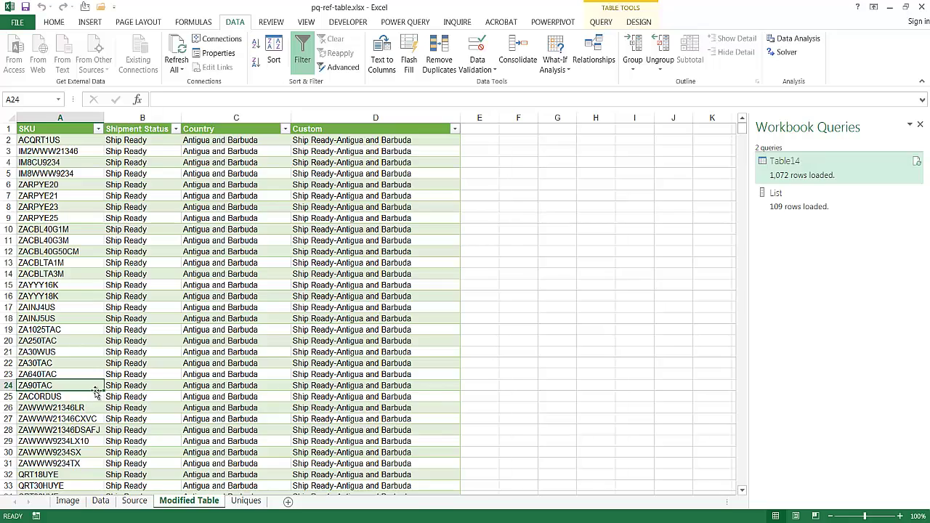
key(ctrl+Down)
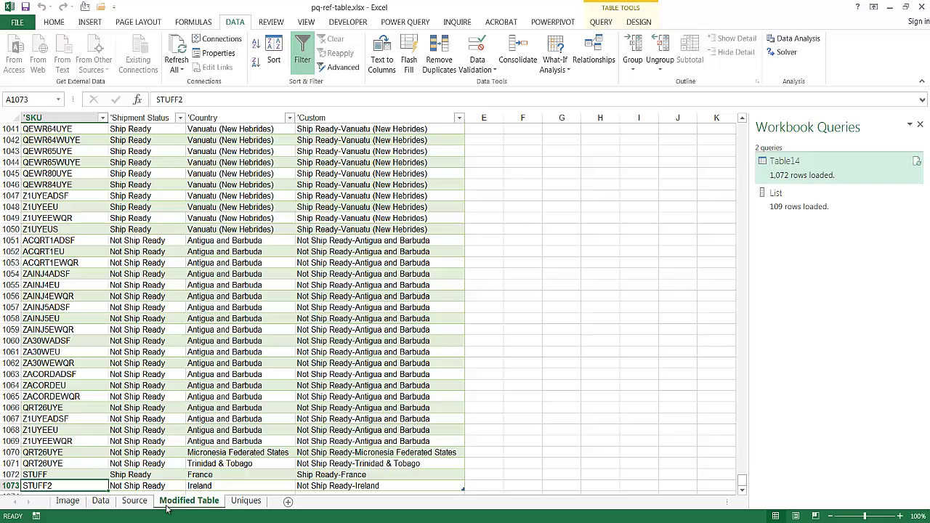
Confirm the Uniques list now ends with STUFF2 as its 109th value
click(246, 502)
click(49, 472)
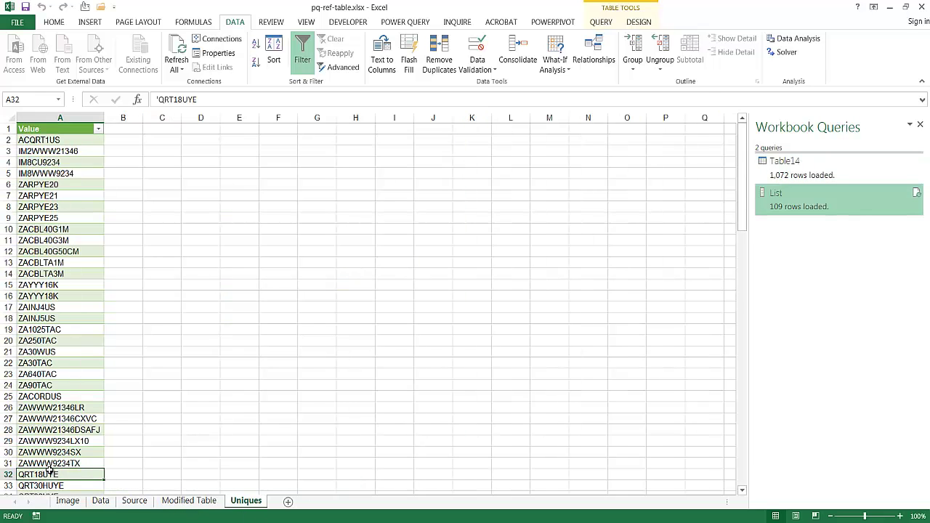
key(ctrl+Down)
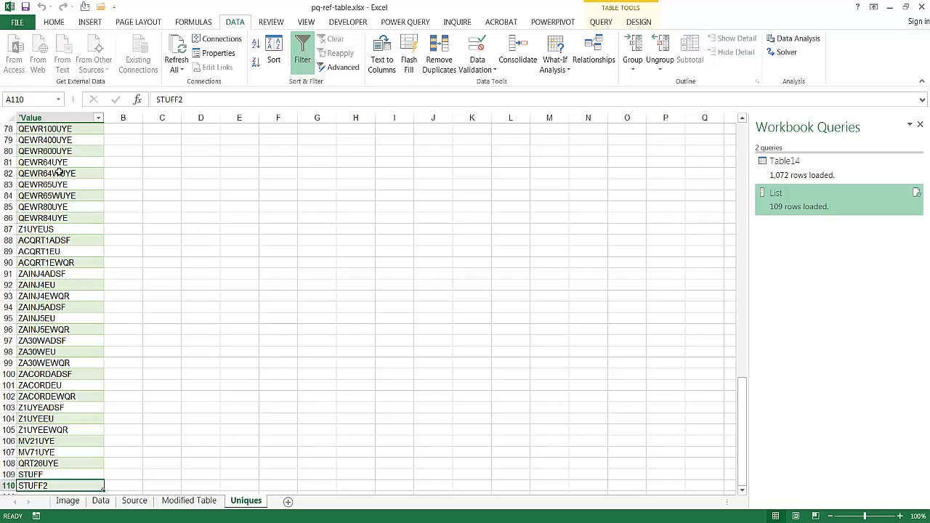
click(103, 503)
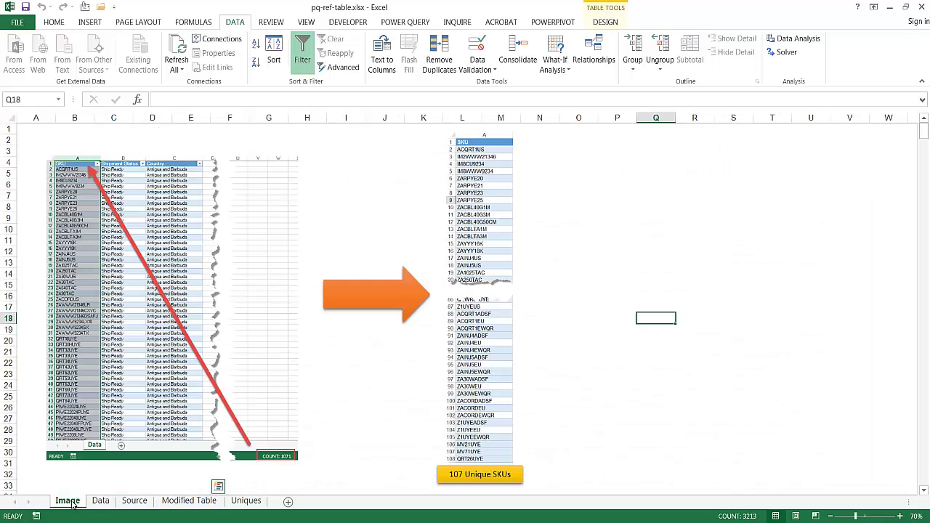
click(68, 501)
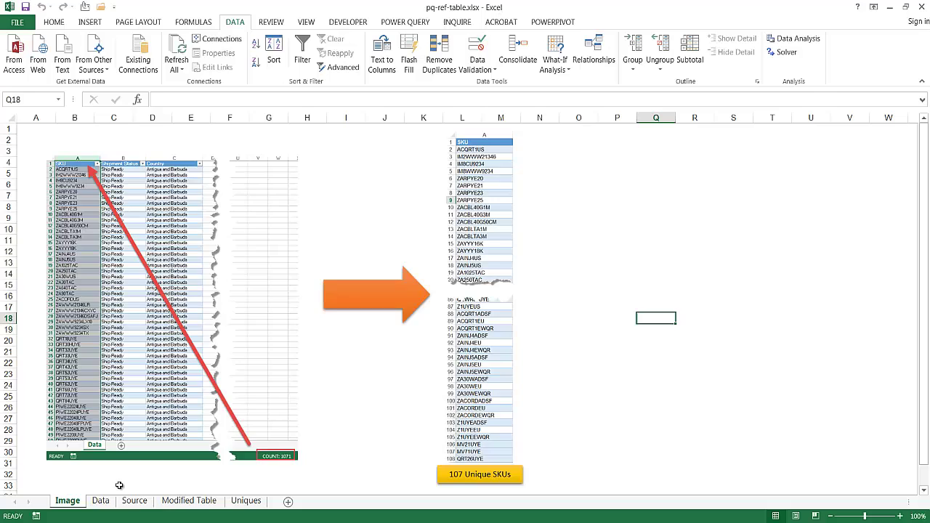
click(102, 502)
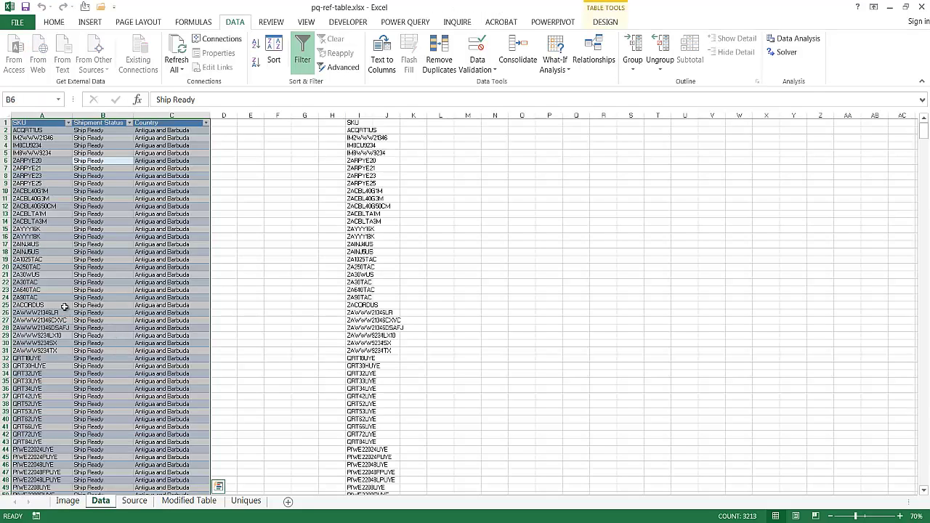
click(361, 114)
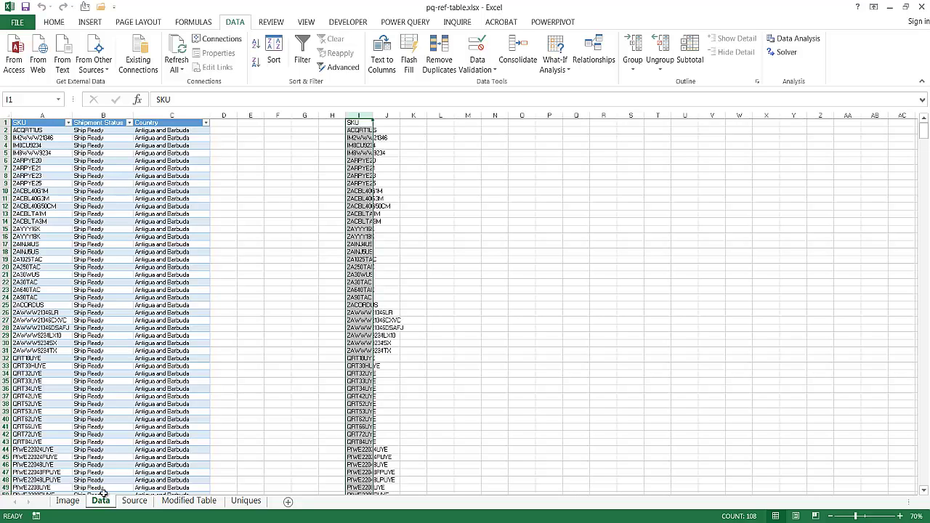
click(134, 501)
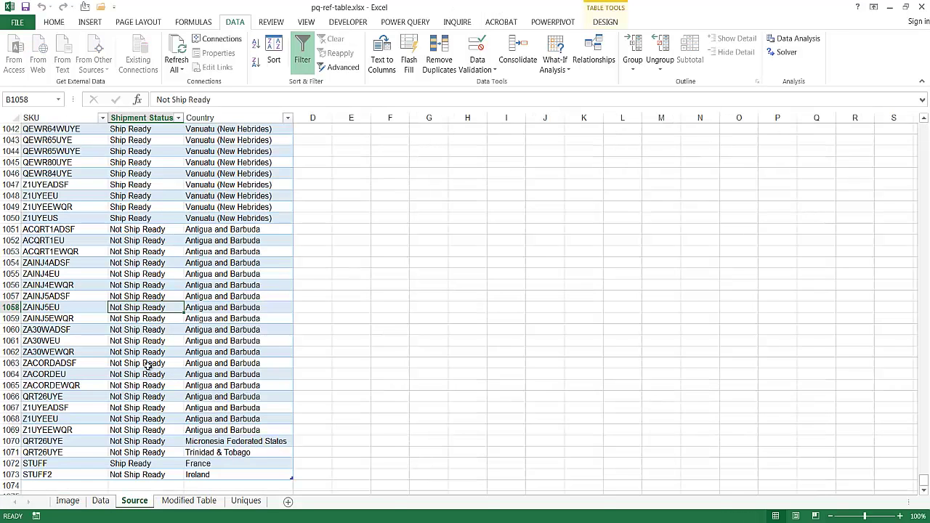
click(189, 502)
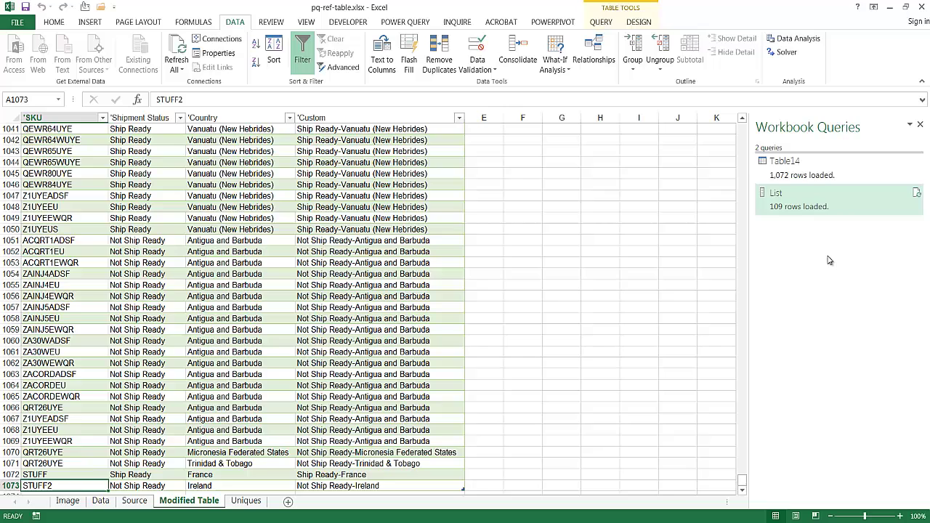
click(255, 506)
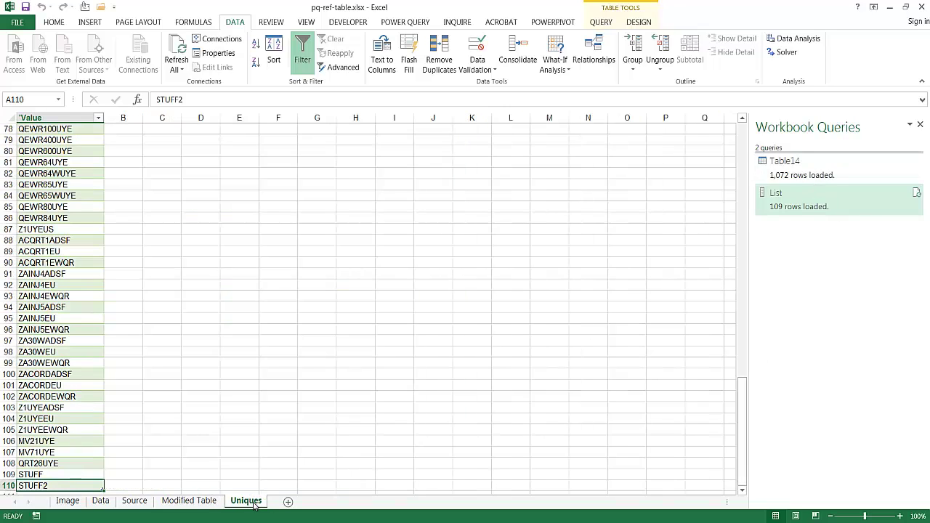